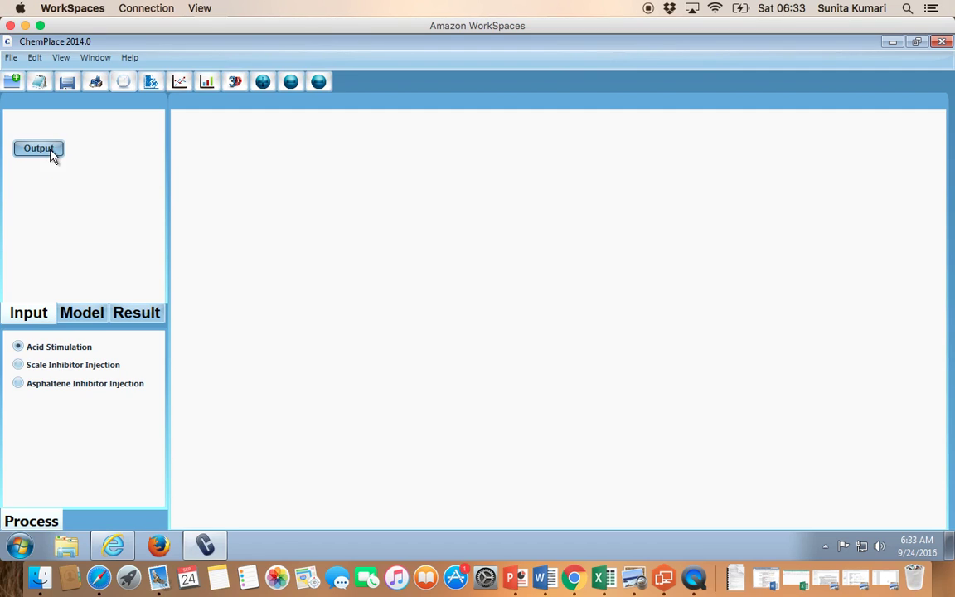
Show the File menu's project commands over the empty ChemPlace workspace.
click(11, 60)
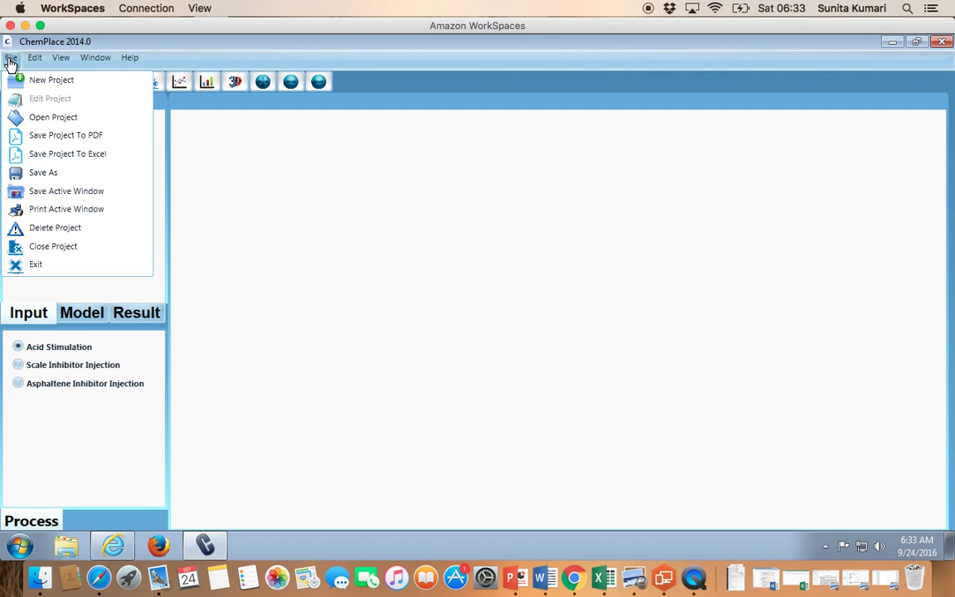
Open the project TestCaseA1.chem from the C:\chemplacedata folder.
click(55, 121)
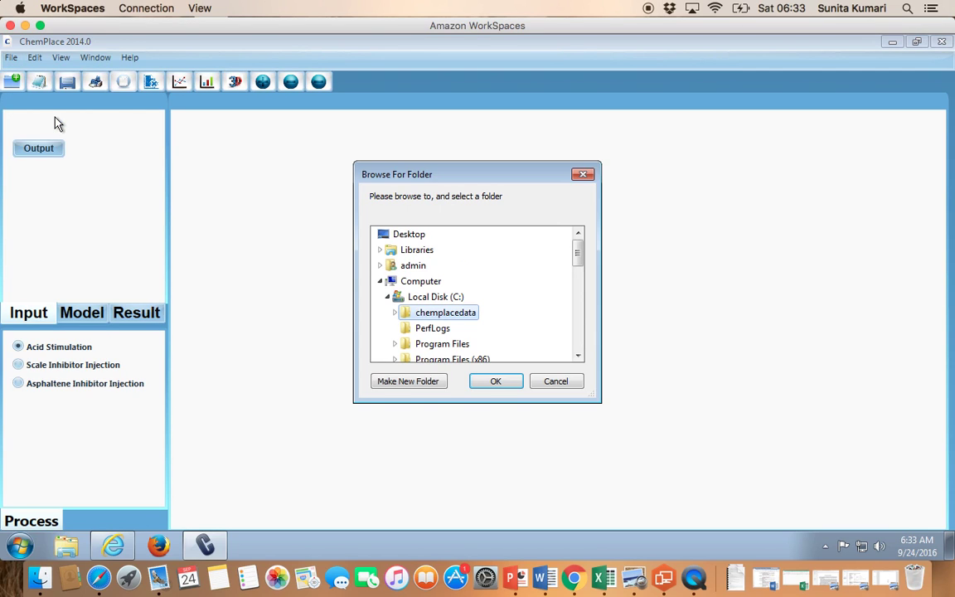
click(396, 313)
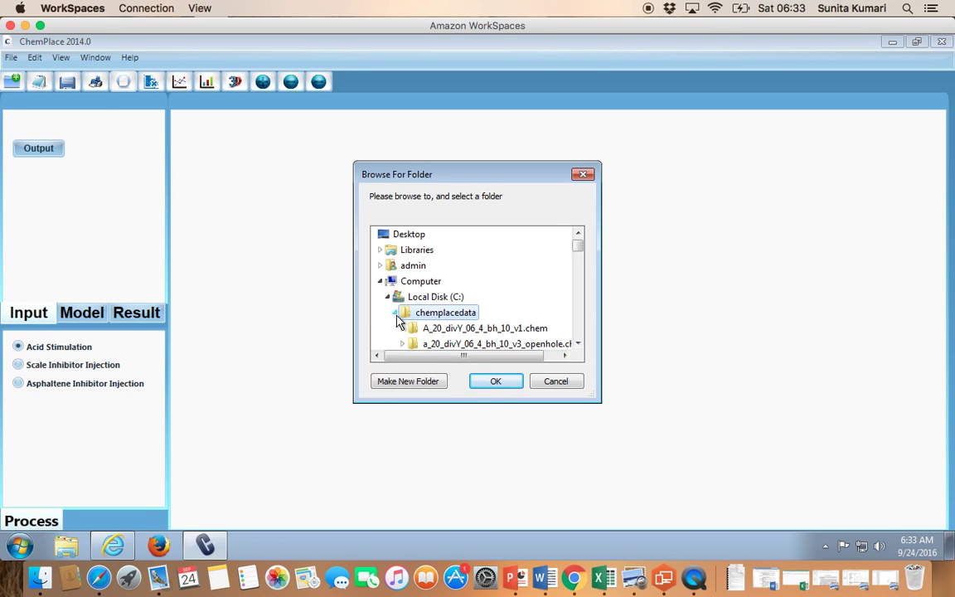
click(578, 344)
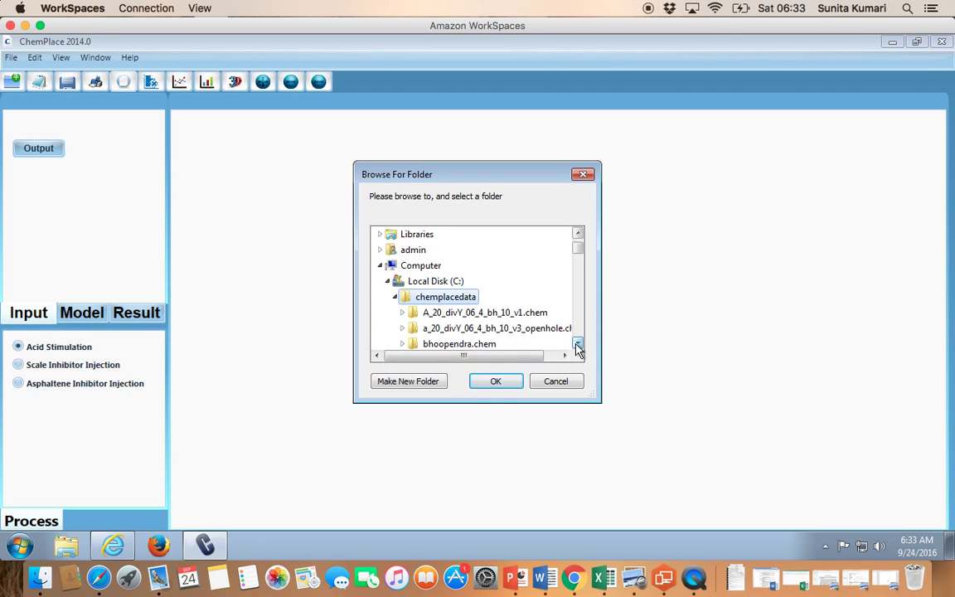
click(578, 345)
click(578, 345)
click(577, 345)
click(578, 345)
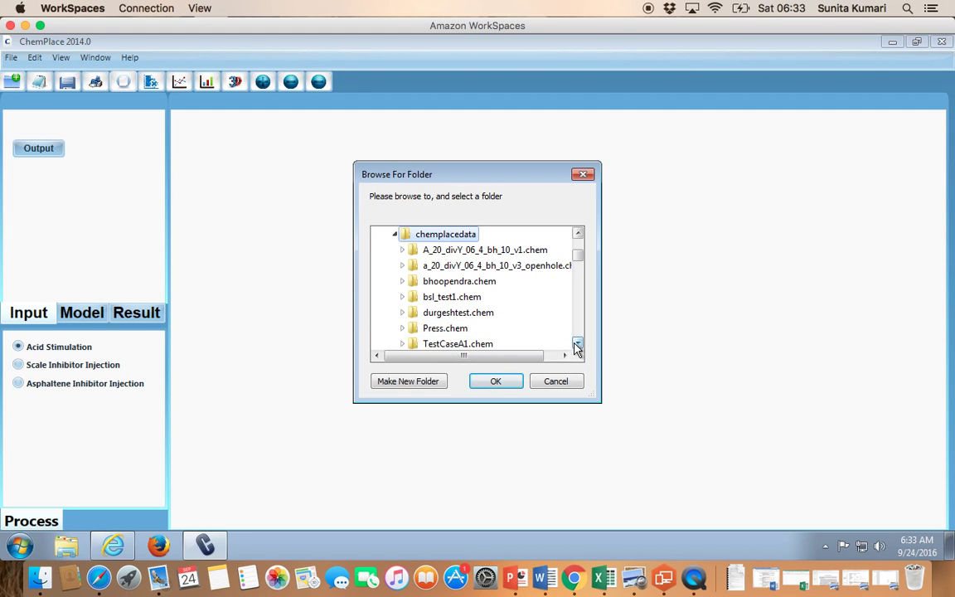
click(578, 345)
click(578, 345)
click(578, 344)
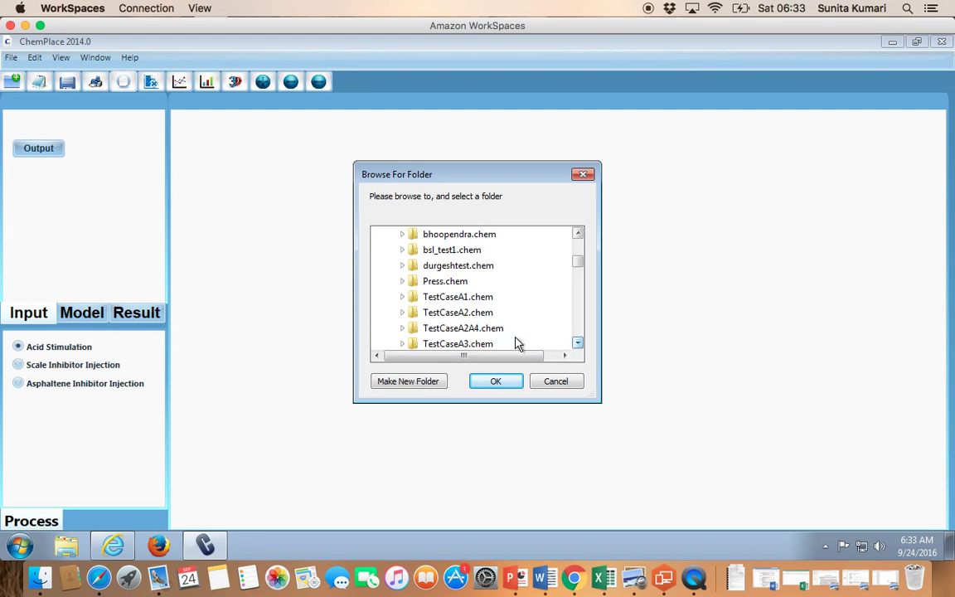
double_click(456, 298)
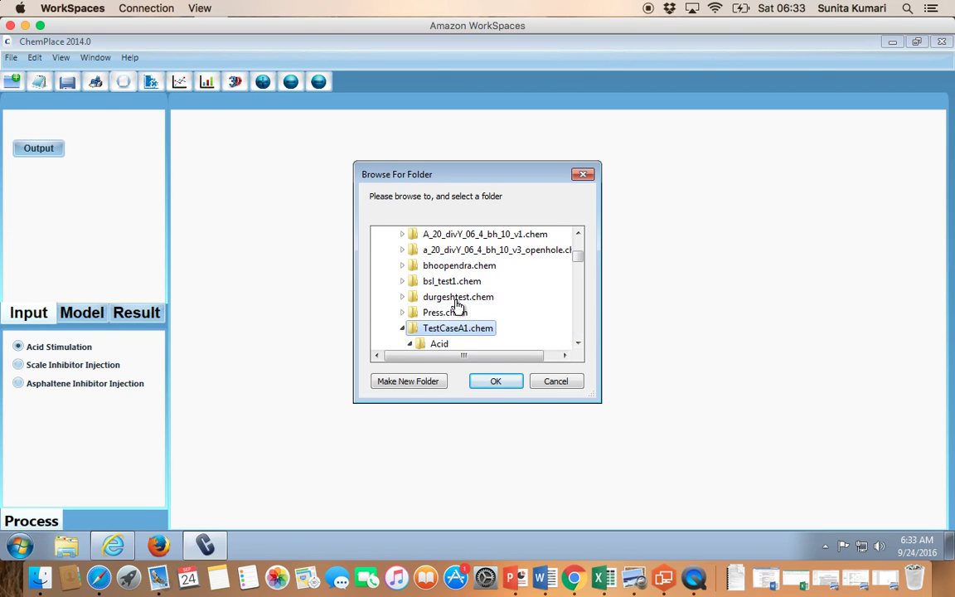
click(497, 383)
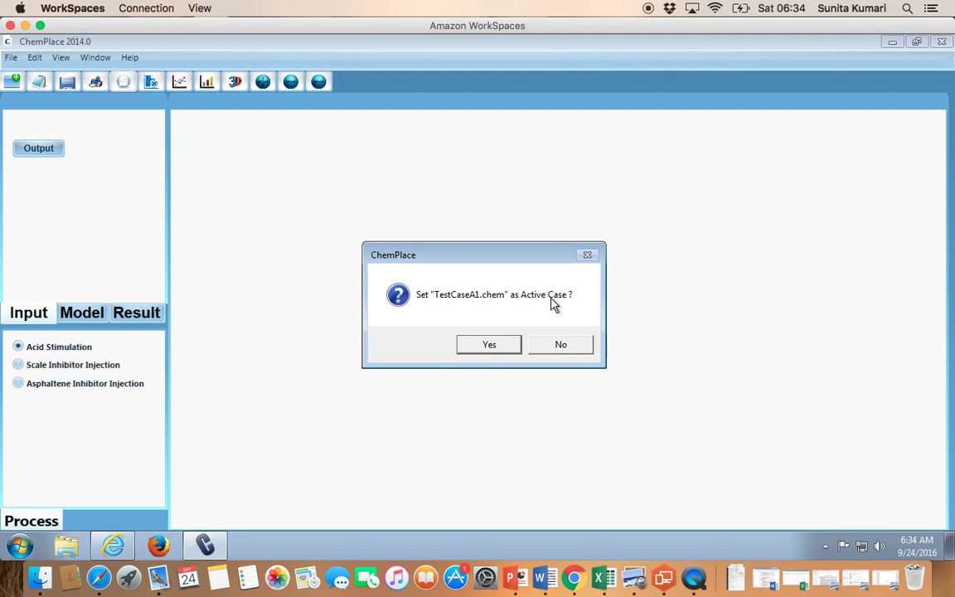
Make TestCaseA1.chem the active case, look at the Result Plots, then return to Input.
click(489, 344)
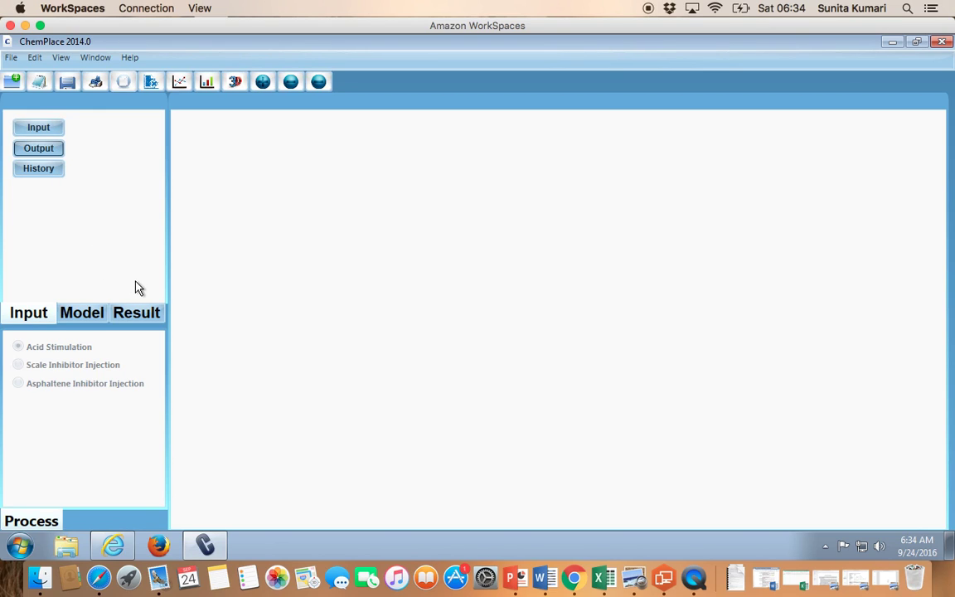
click(139, 315)
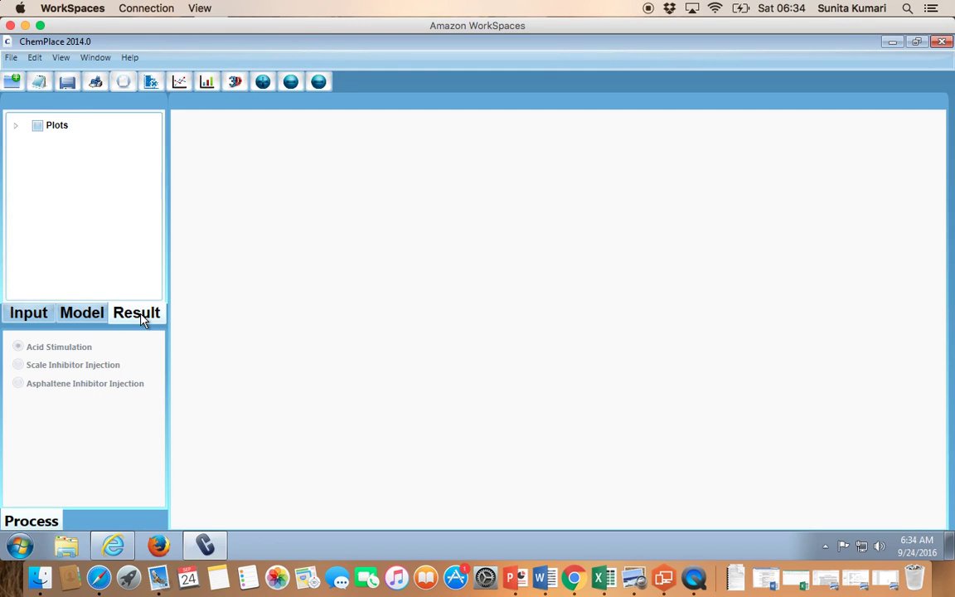
click(58, 125)
click(33, 320)
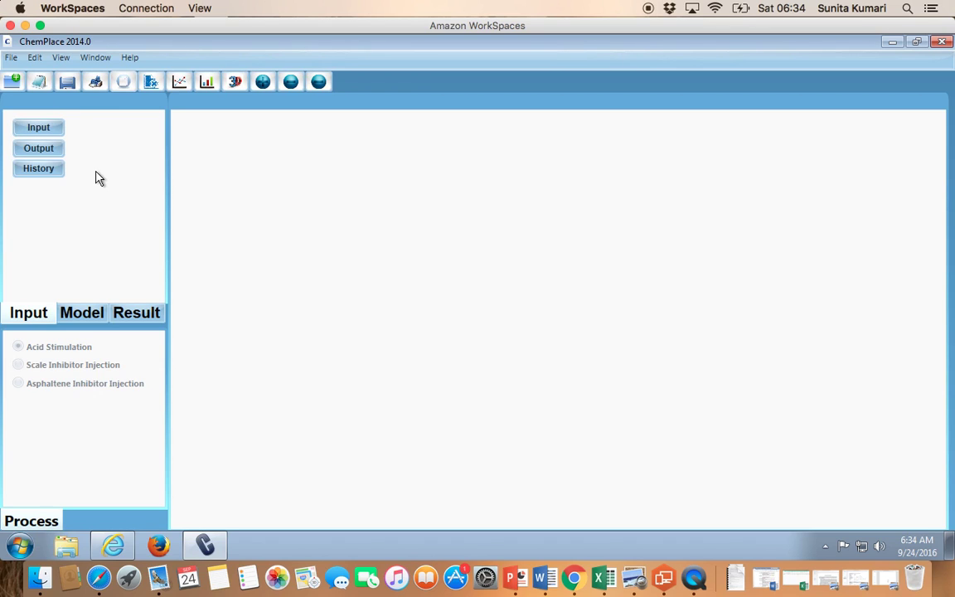
click(10, 60)
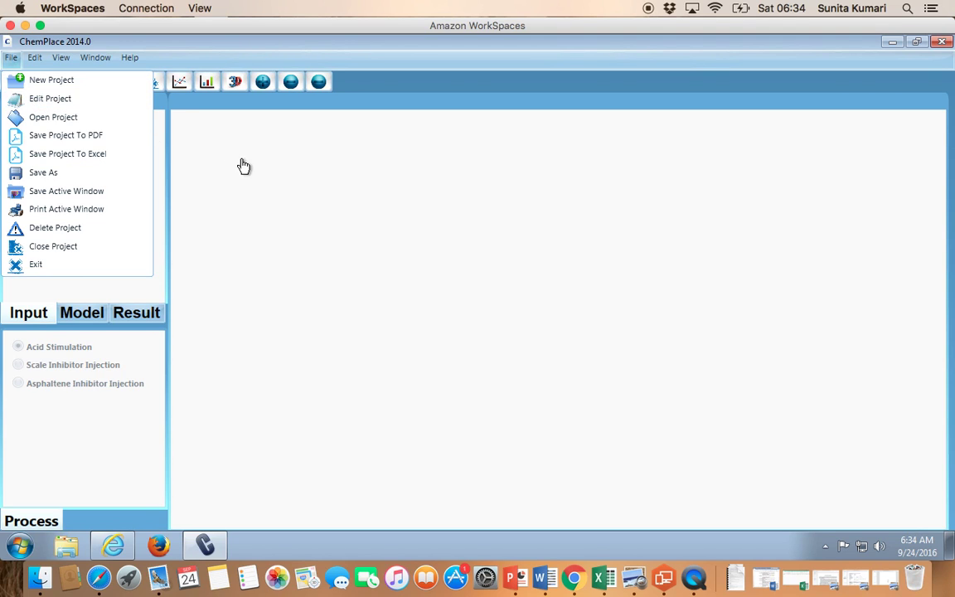
Open TestCaseA1 for editing and move past Project Information, accepting empty optional fields.
click(243, 166)
click(39, 81)
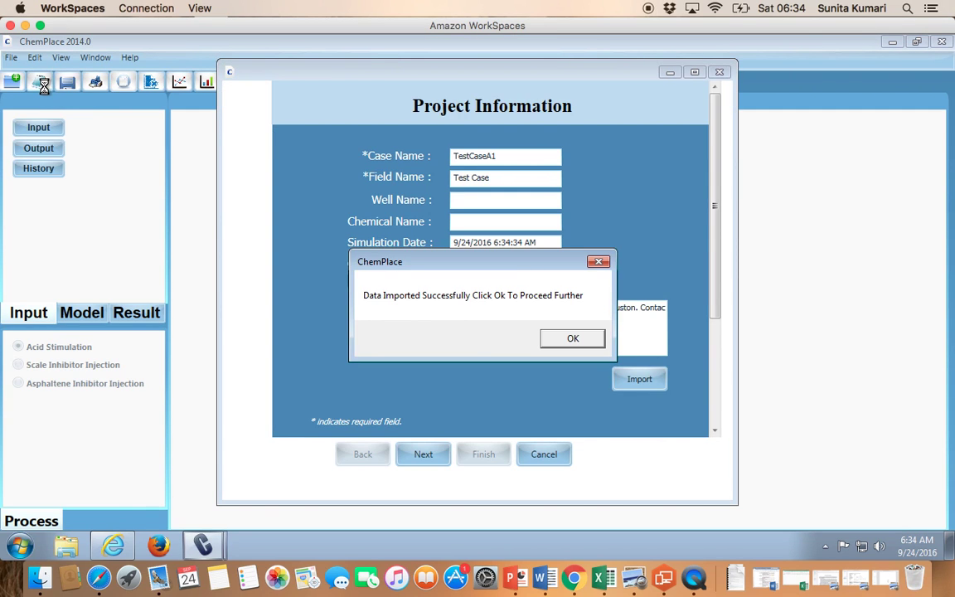
click(587, 343)
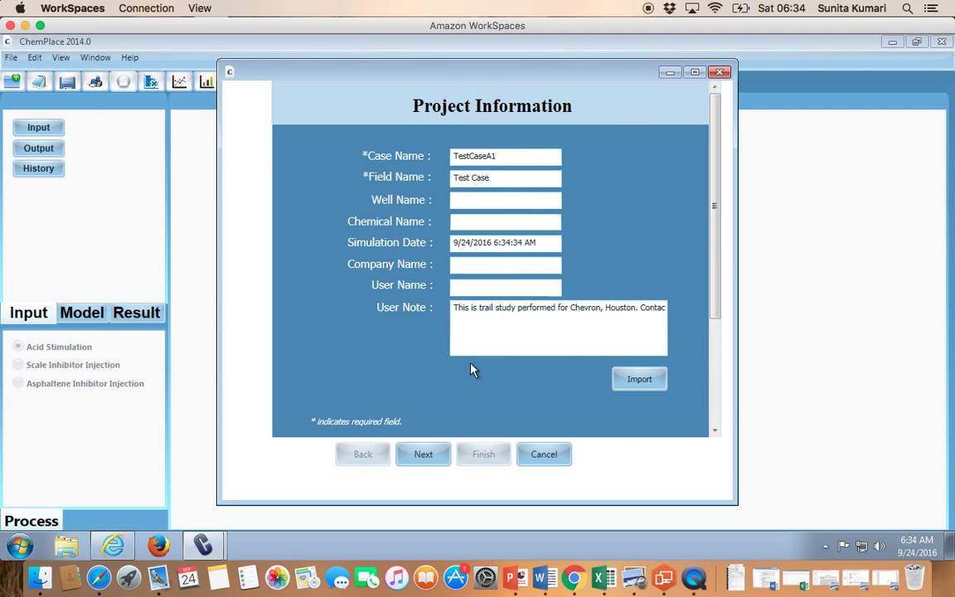
click(422, 463)
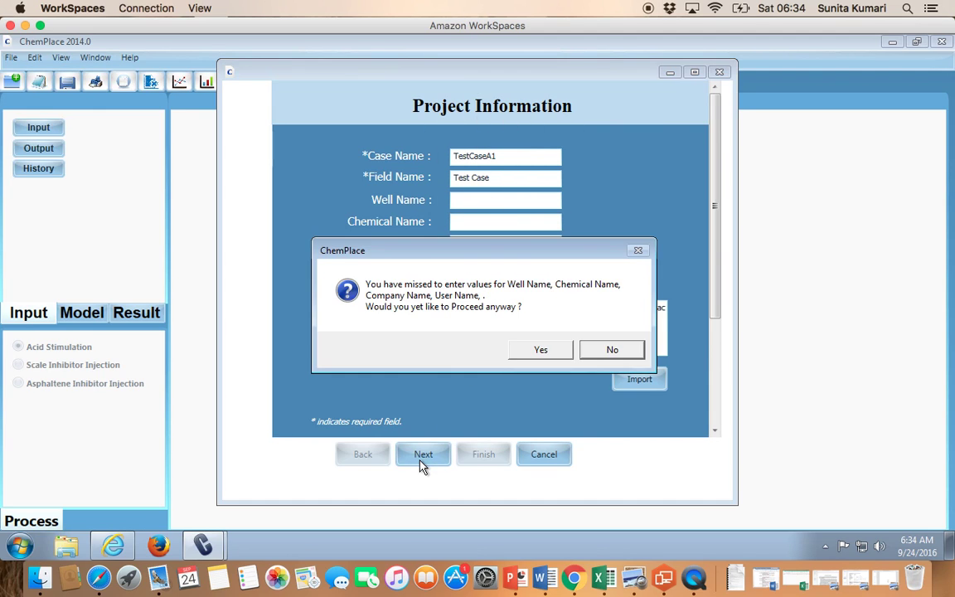
click(535, 351)
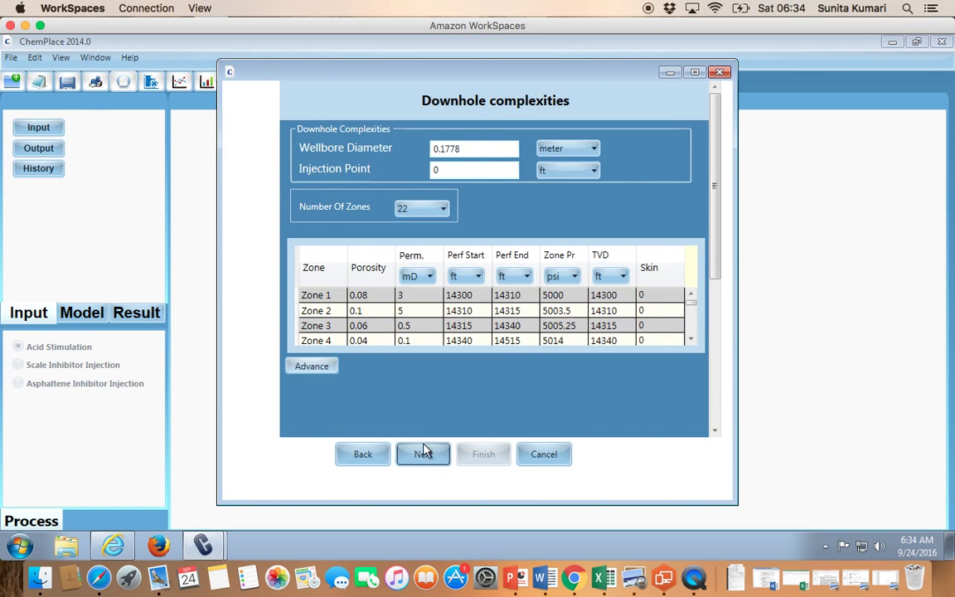
Revisit Project Information, then advance to Downhole complexities (22 zones, 0.1778 m wellbore).
click(371, 461)
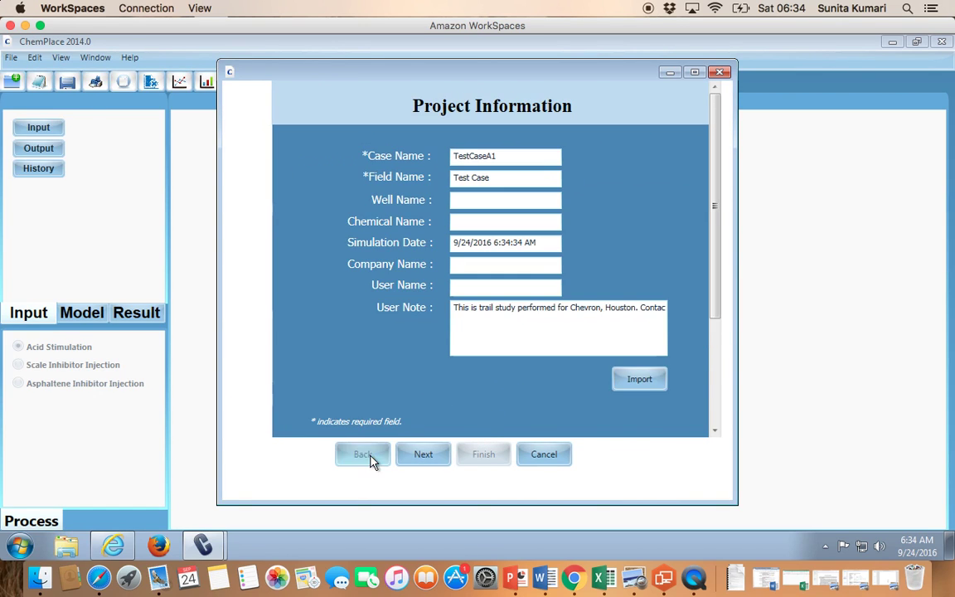
click(422, 461)
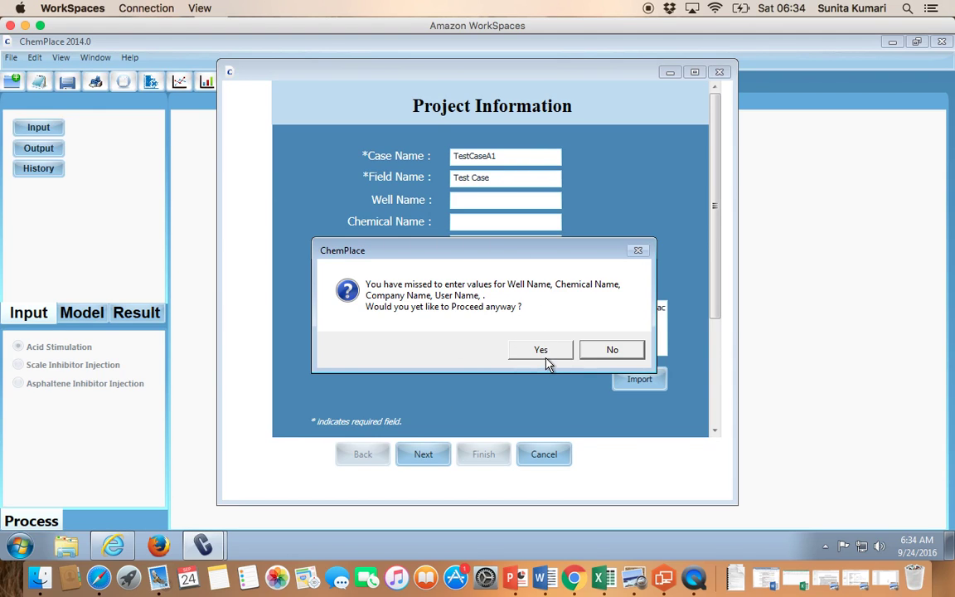
click(611, 352)
click(605, 352)
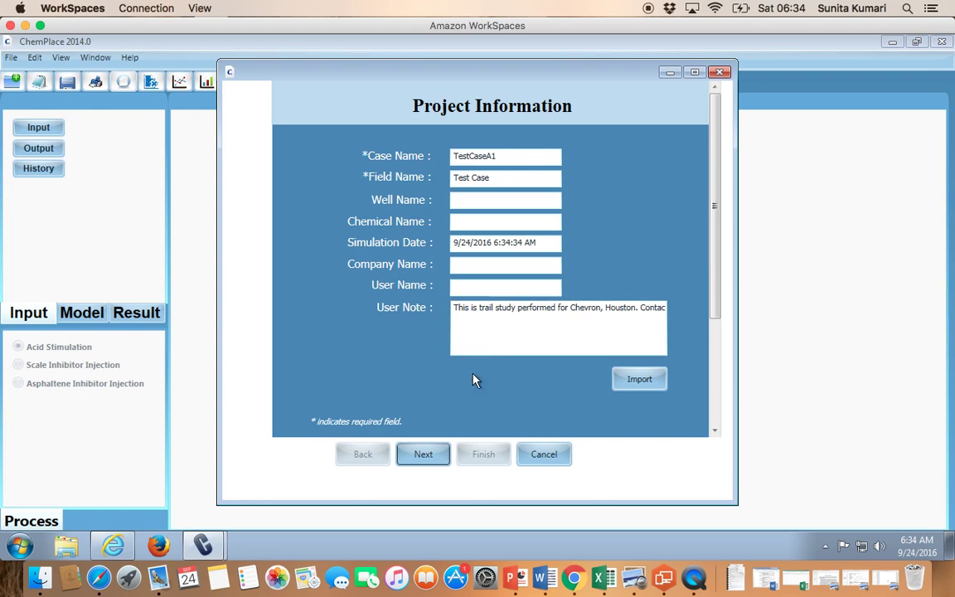
click(424, 453)
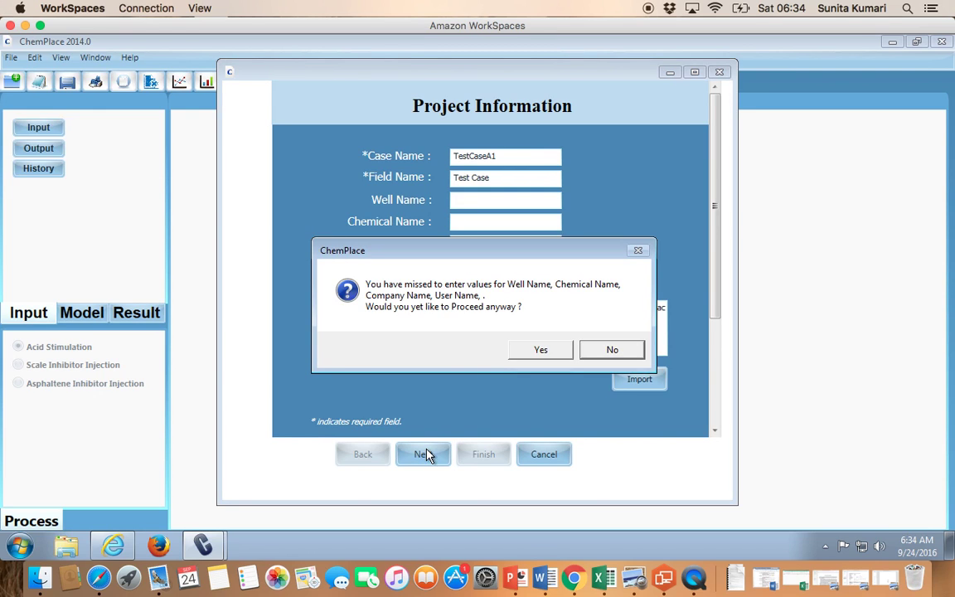
click(537, 352)
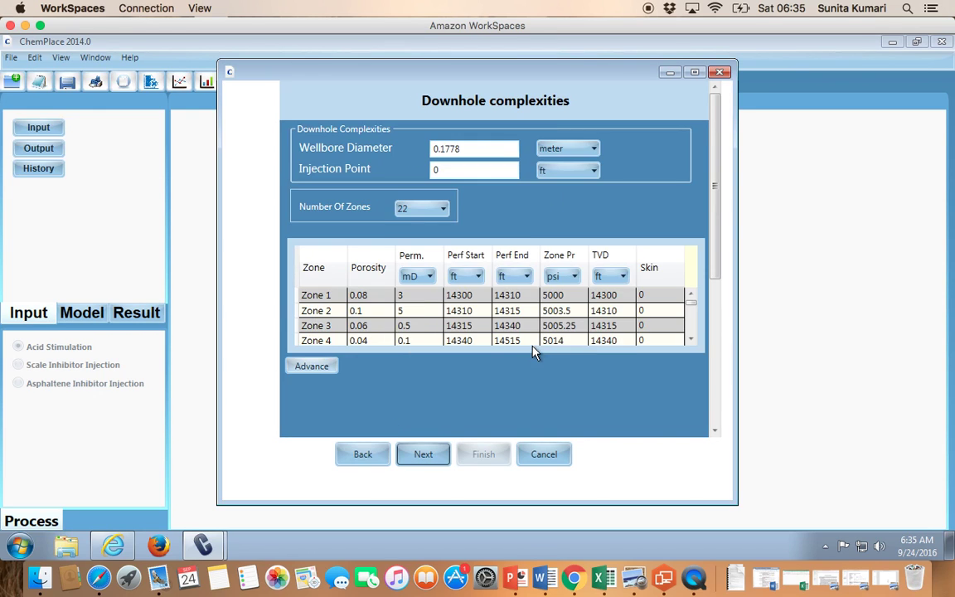
Advance without fracture data through Squeeze Design and Fluid Properties to Output Required.
click(439, 454)
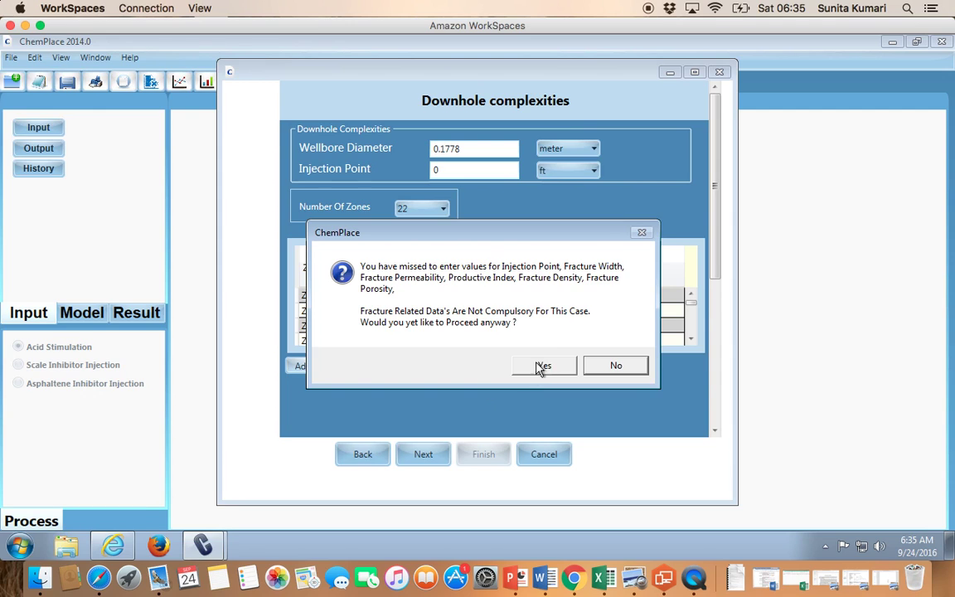
click(547, 371)
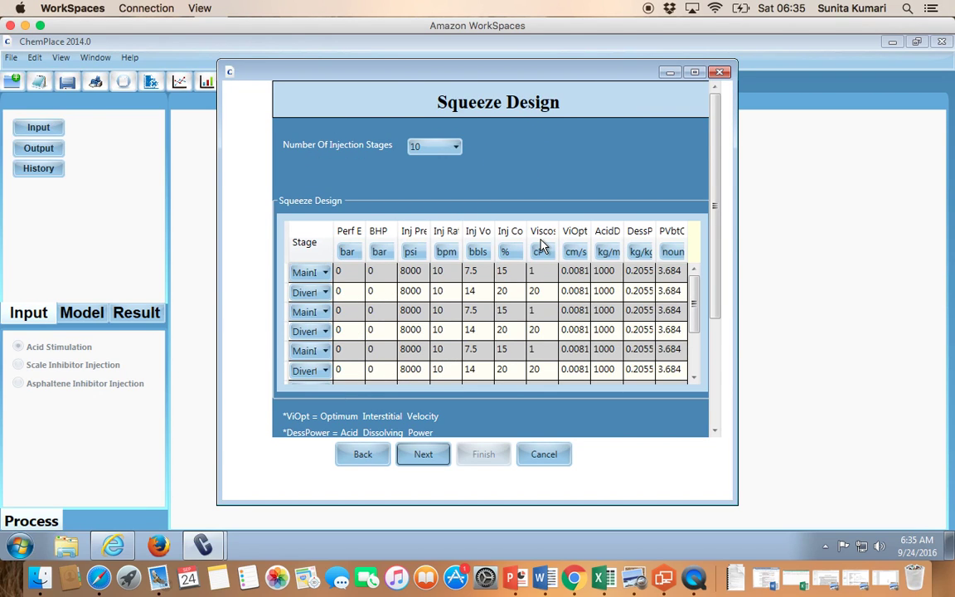
click(421, 456)
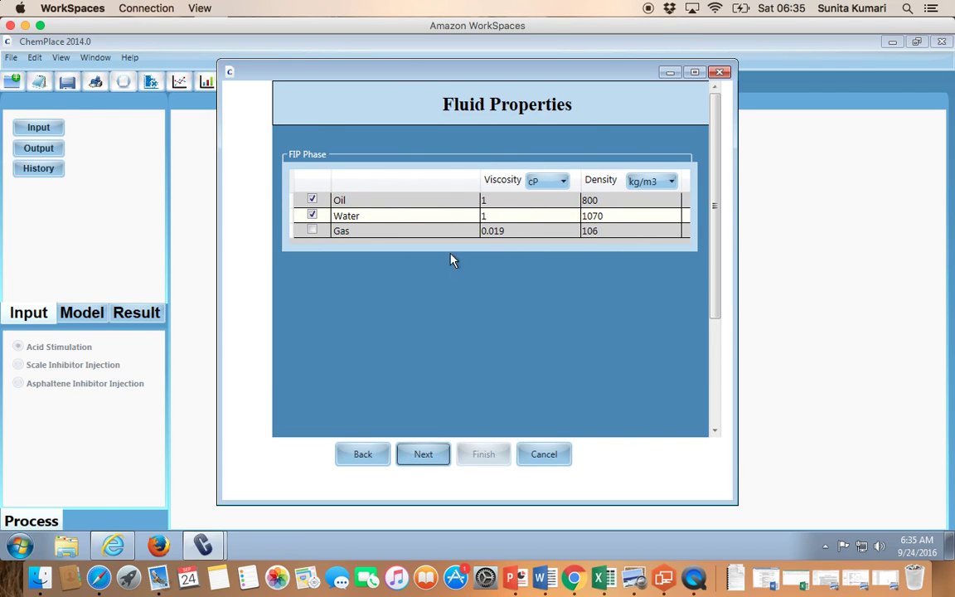
click(423, 455)
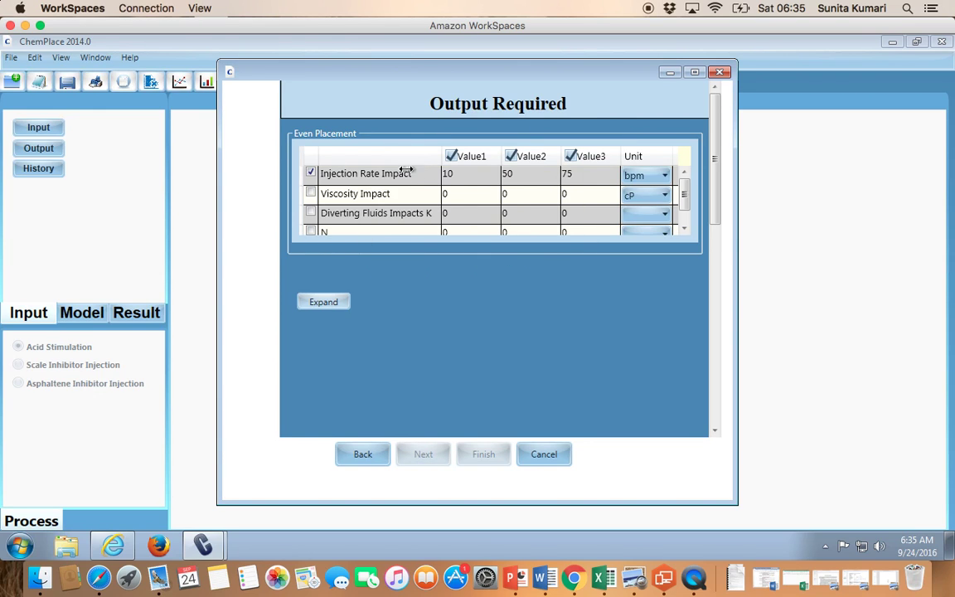
Step back through the wizard pages to Project Information for case TestCaseA1.
click(355, 458)
click(354, 459)
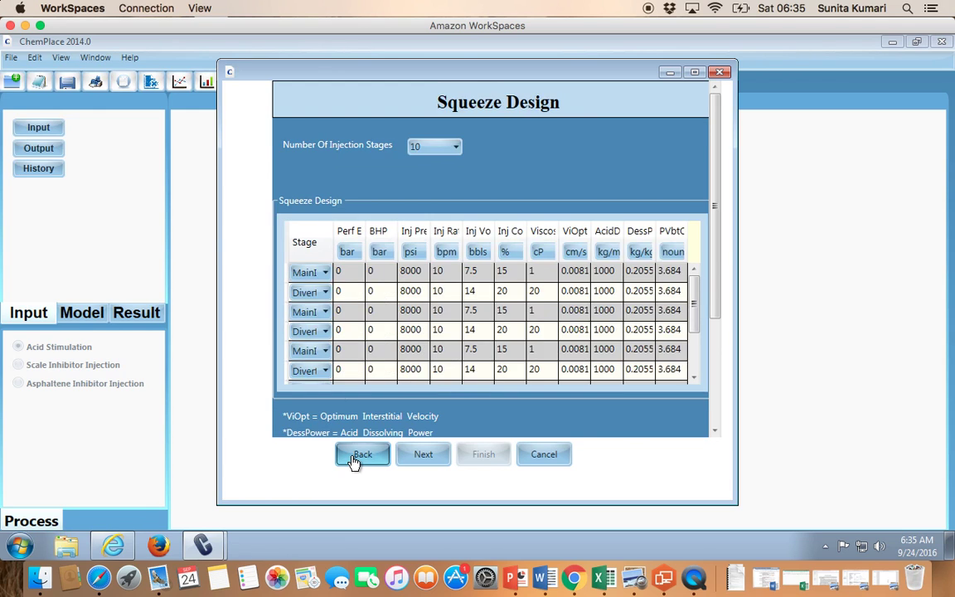
click(354, 459)
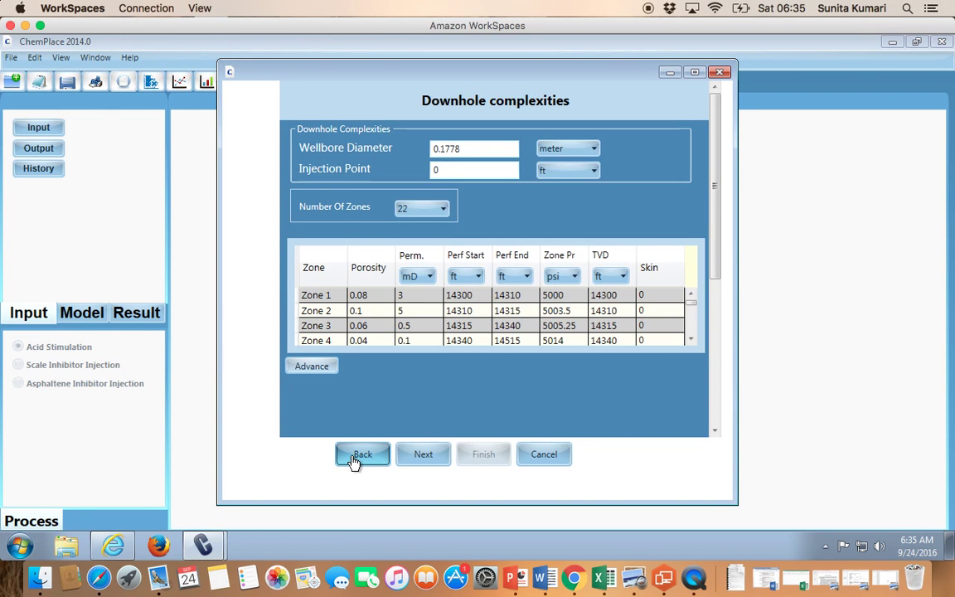
click(355, 459)
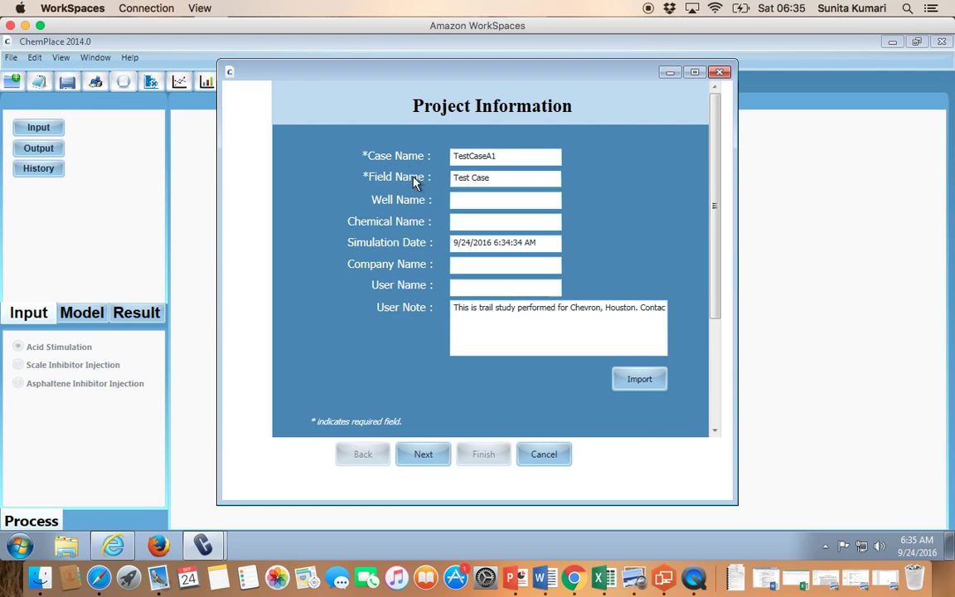
Leave Project Information for Downhole complexities, accepting the missing optional project fields.
click(543, 153)
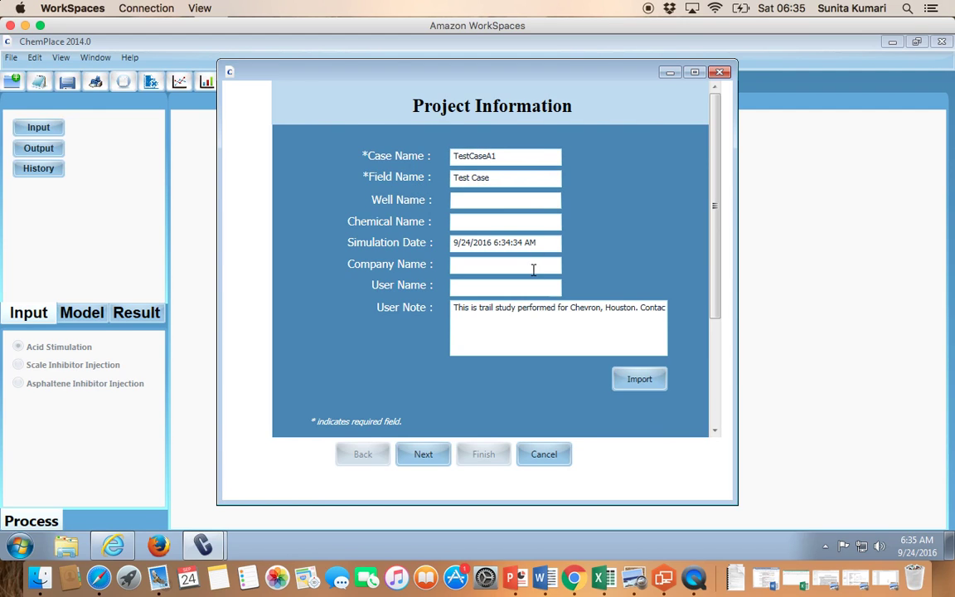
click(427, 455)
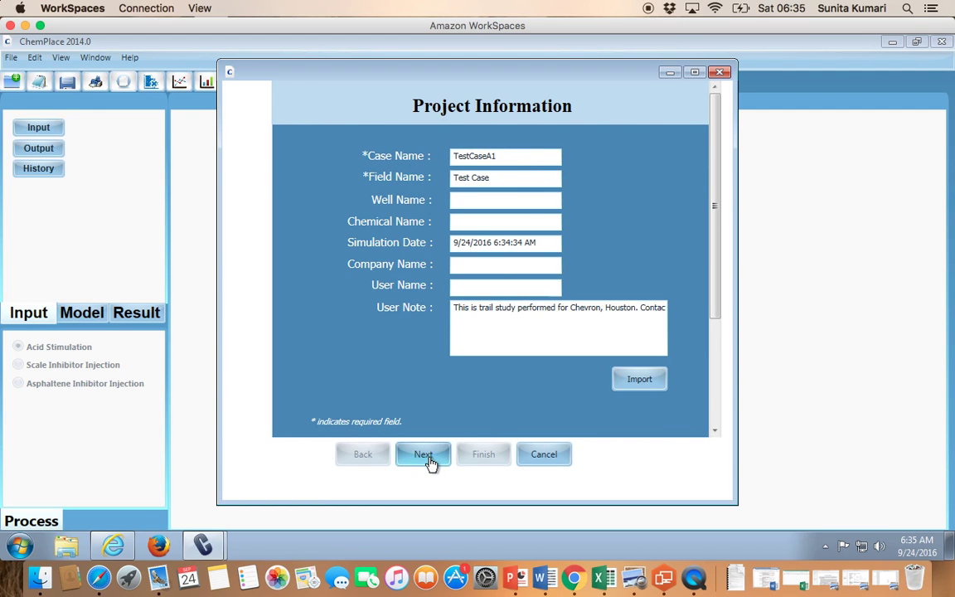
click(540, 351)
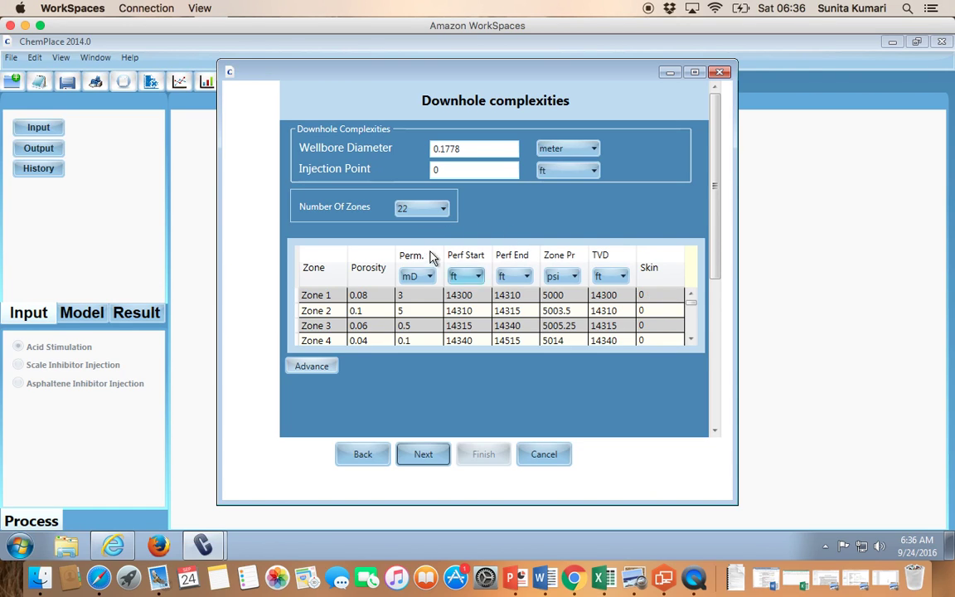
Keep 22 zones, review the zones table, and continue to Squeeze Design without fracture data.
click(441, 209)
click(441, 209)
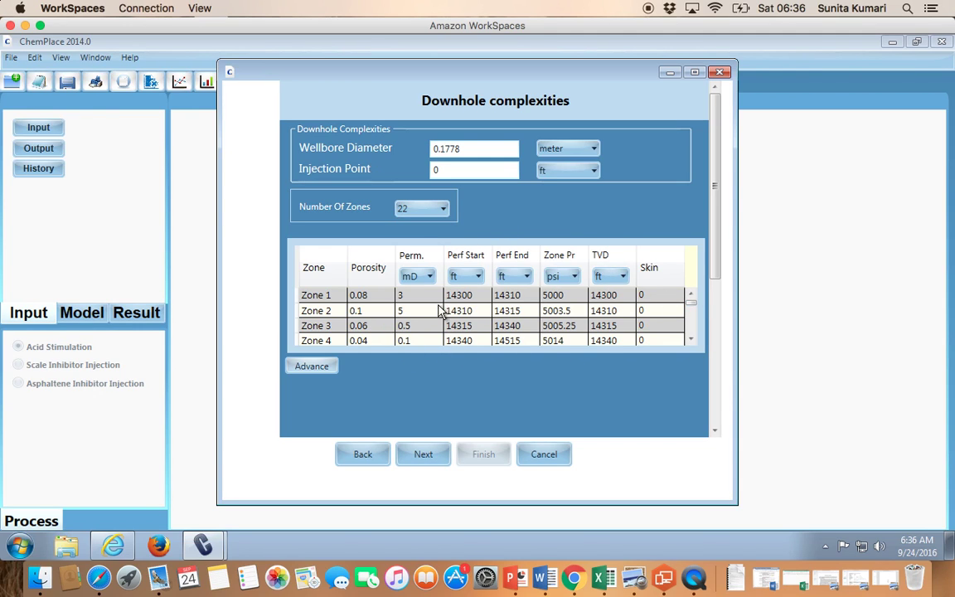
mouse_move(692, 306)
mouse_down()
mouse_move(693, 339)
mouse_move(689, 297)
mouse_up()
click(409, 462)
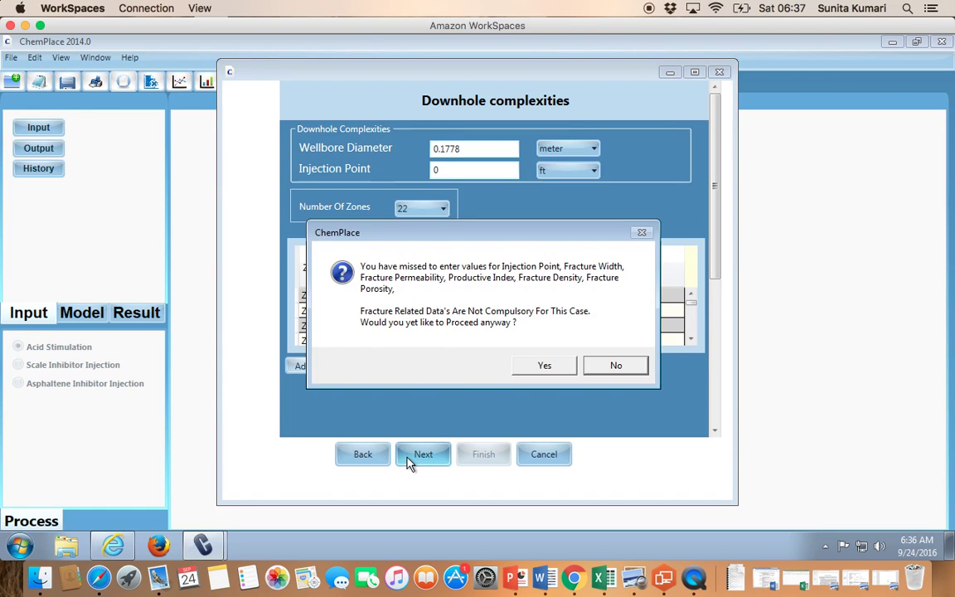
click(538, 370)
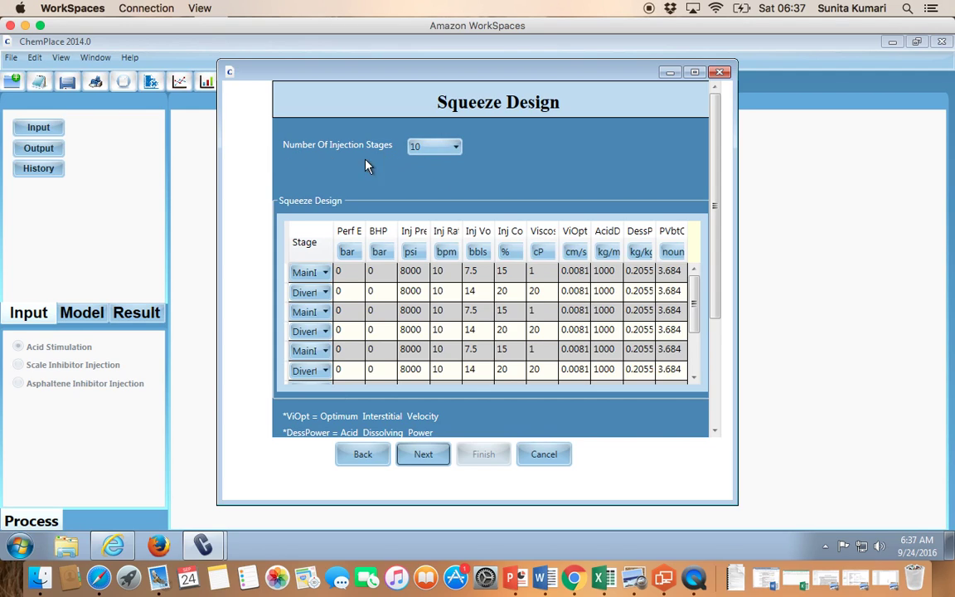
click(455, 150)
click(454, 150)
click(325, 276)
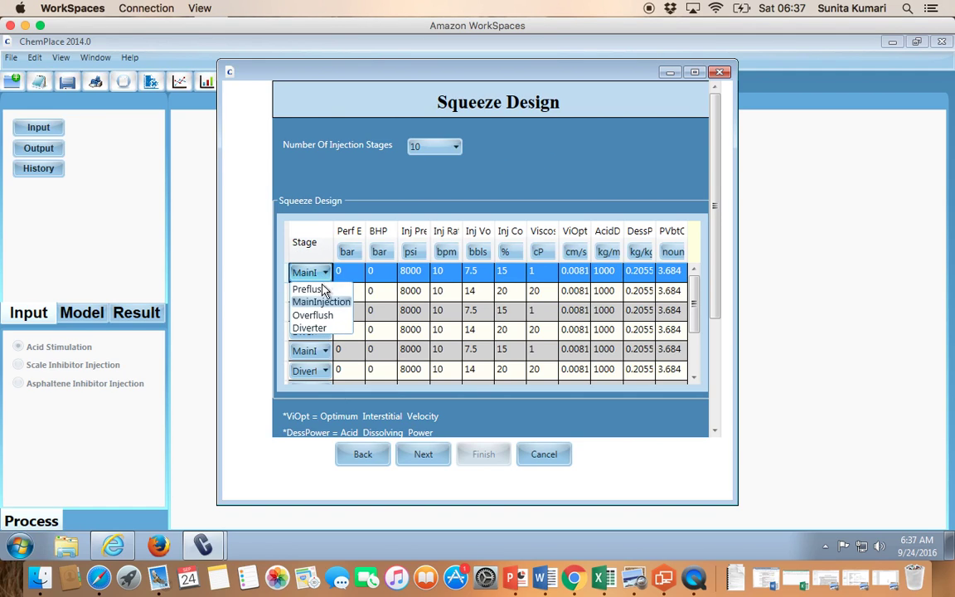
click(430, 188)
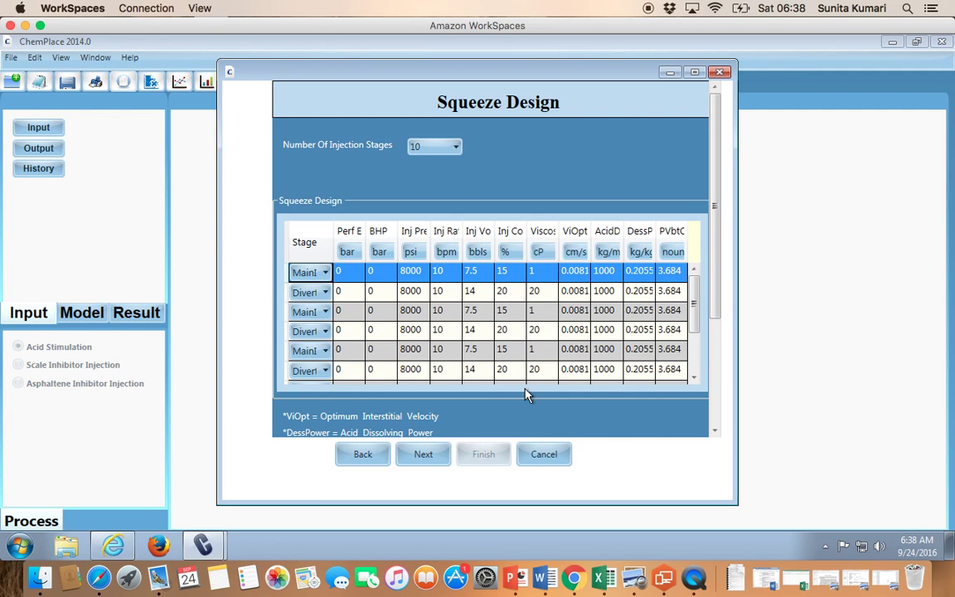
Review the last of the 10 injection stages and continue to Fluid Properties.
scroll(694, 374, down, 2)
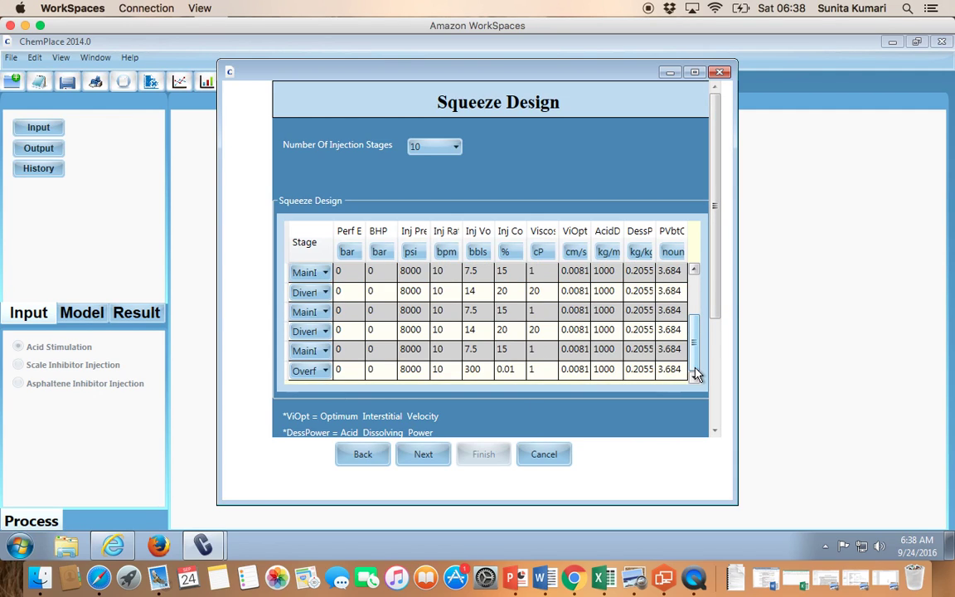
click(425, 455)
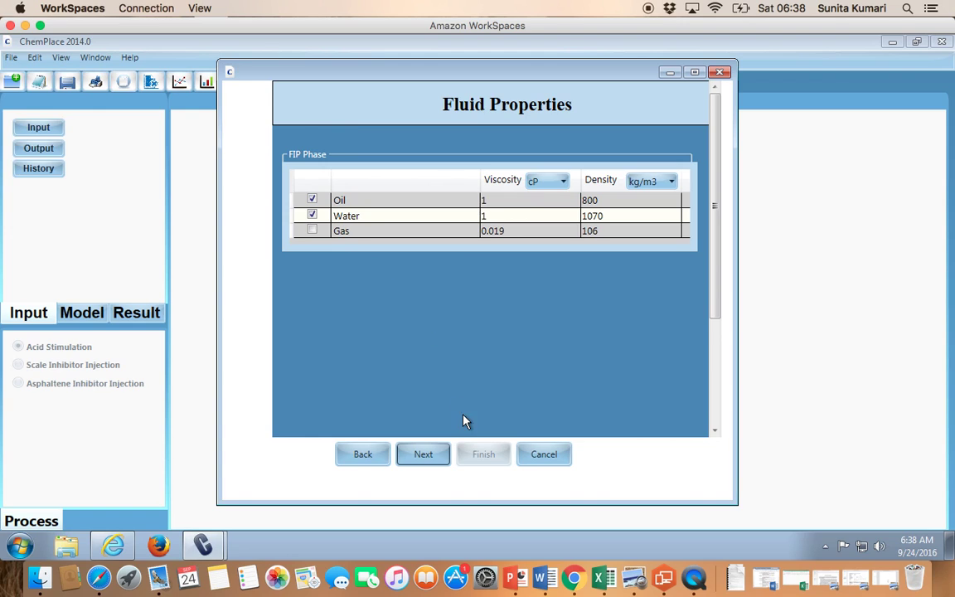
On Output Required, set the first Injection Rate Impact value to 10 bpm, alongside 50 and 75.
click(434, 460)
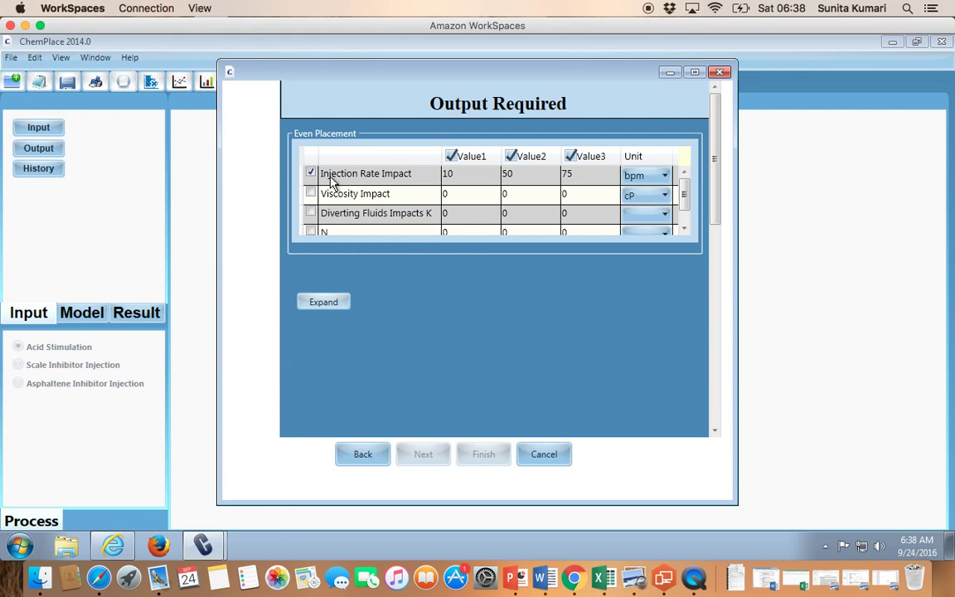
click(467, 184)
click(465, 176)
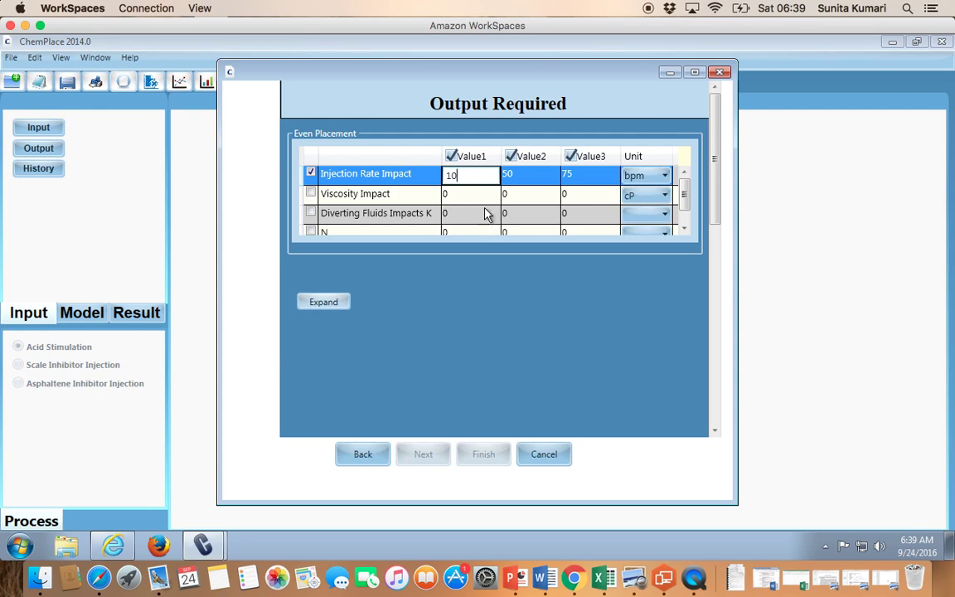
click(448, 184)
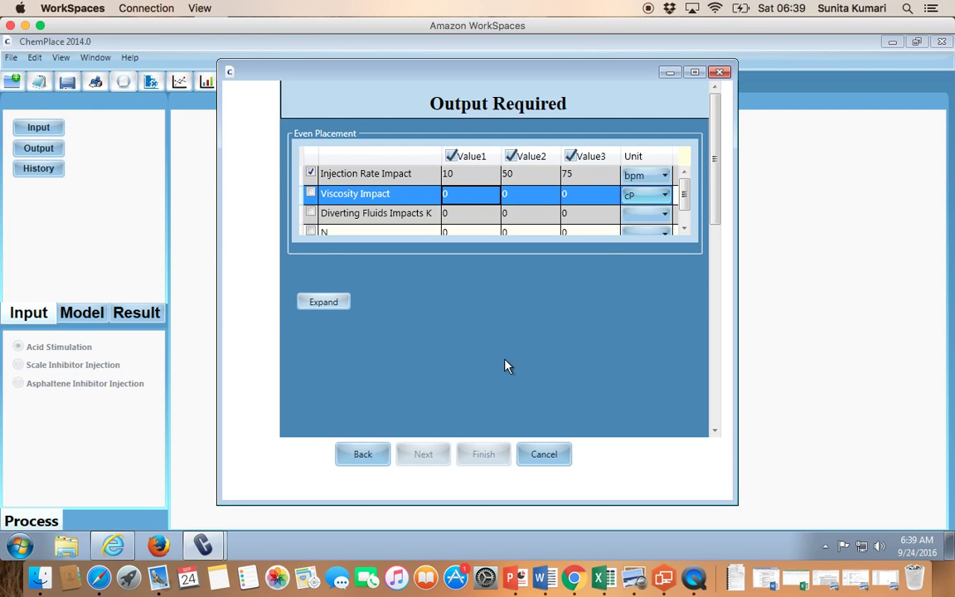
click(716, 407)
click(716, 407)
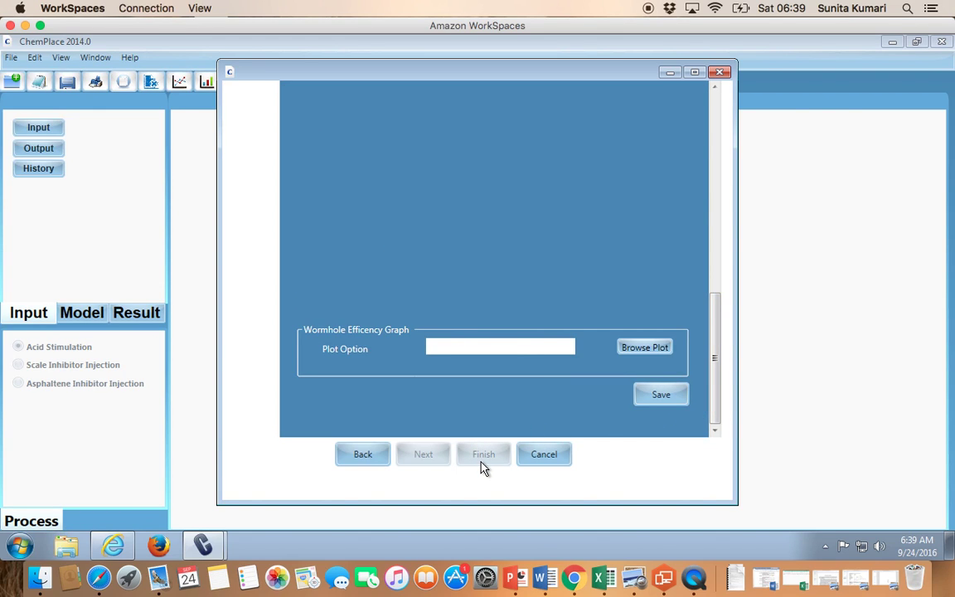
Save the TestCaseA1 case despite missing values and finish the wizard to run the simulation.
click(661, 397)
click(560, 363)
click(487, 456)
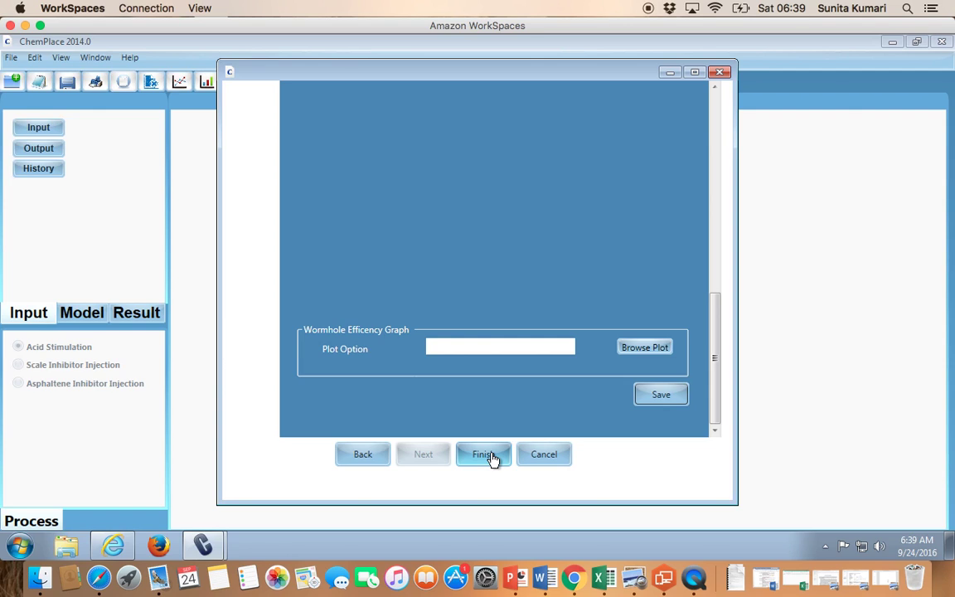
click(486, 455)
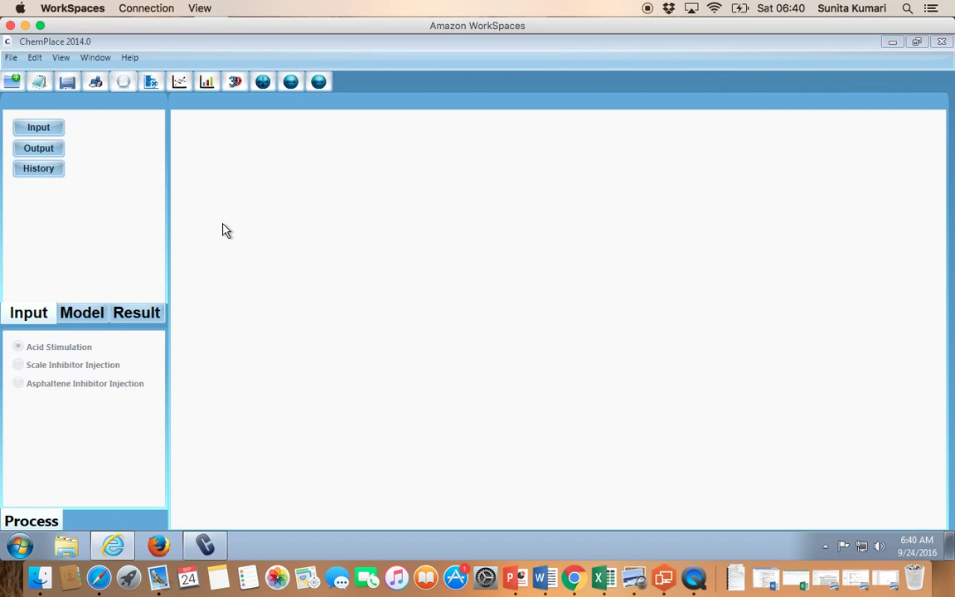
On the Result tab, expand the Plots list and show an empty % Volume vs Zones bar chart.
click(135, 318)
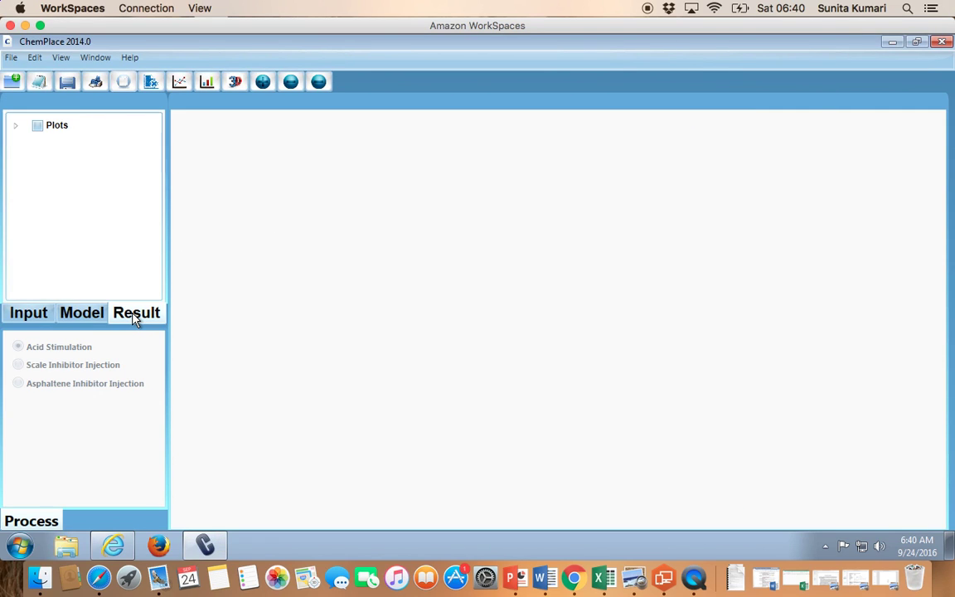
click(15, 126)
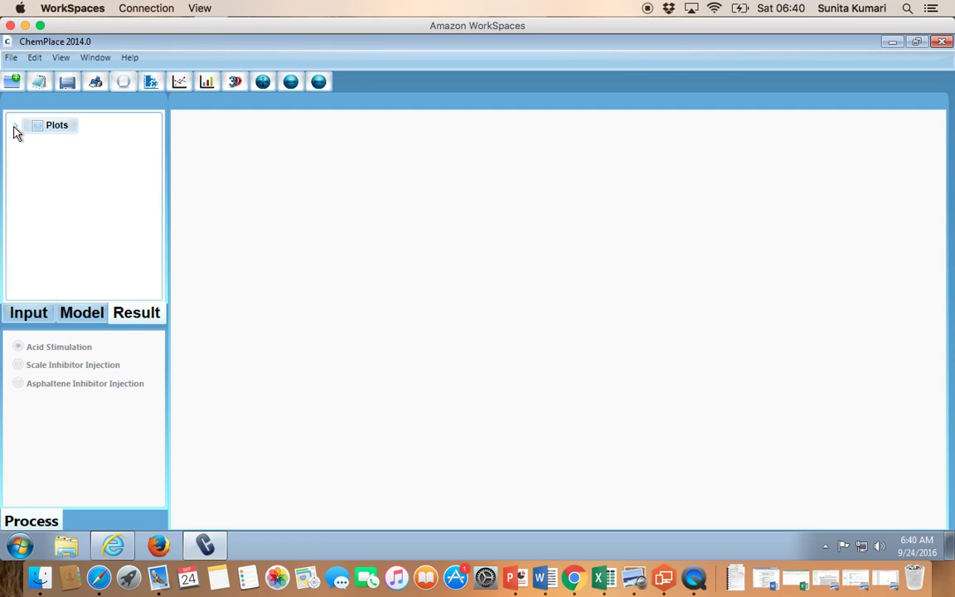
click(15, 127)
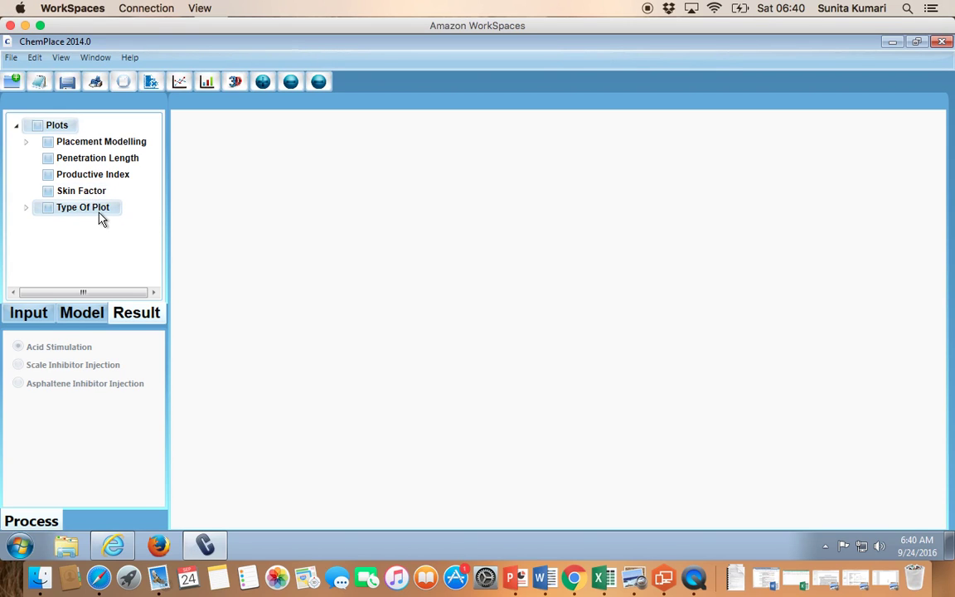
click(26, 209)
click(27, 209)
click(208, 86)
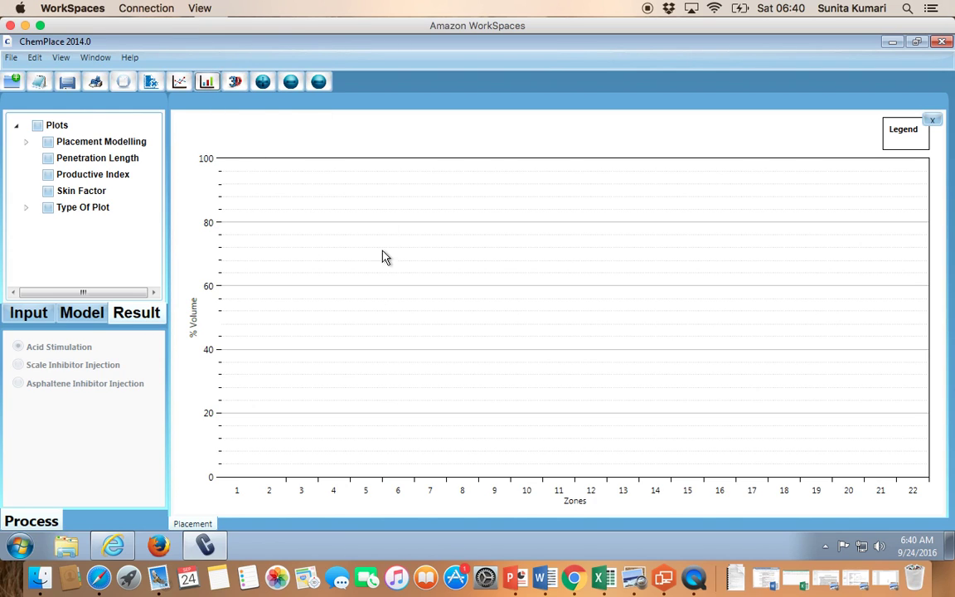
Enable LineSeries and Bar Chart plot types and expand Placement Modelling to the Even Placement cases.
click(47, 211)
click(27, 210)
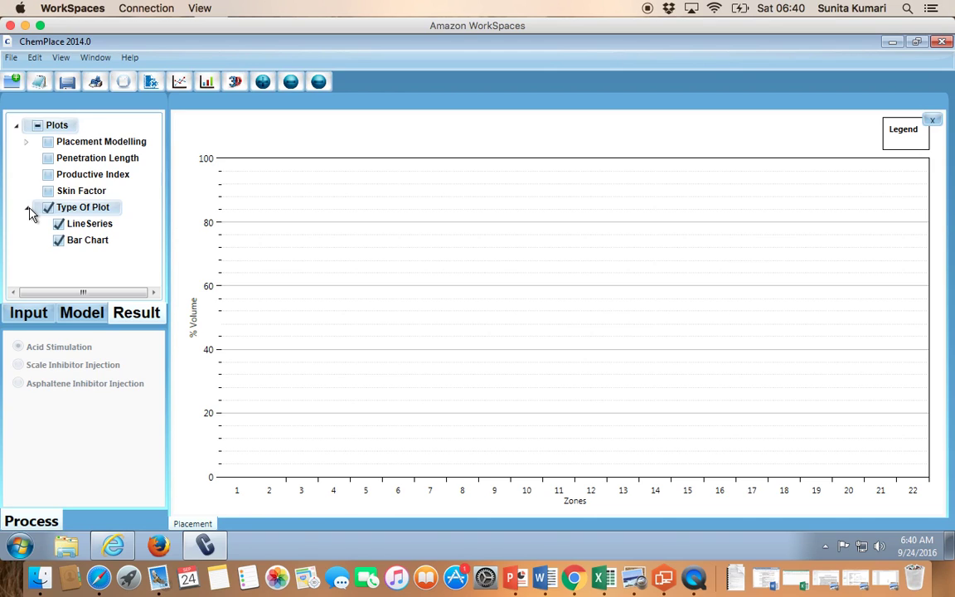
click(27, 211)
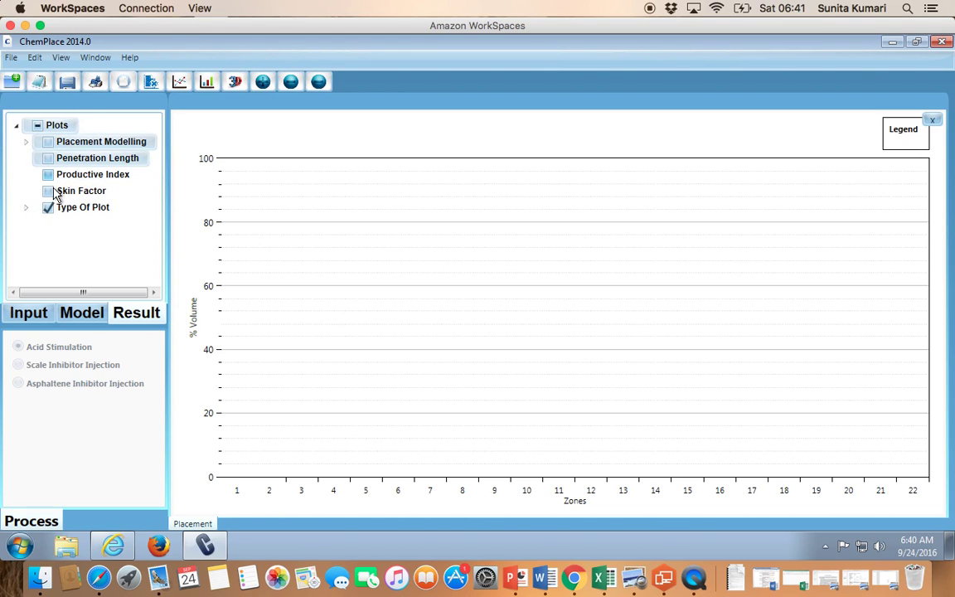
click(26, 144)
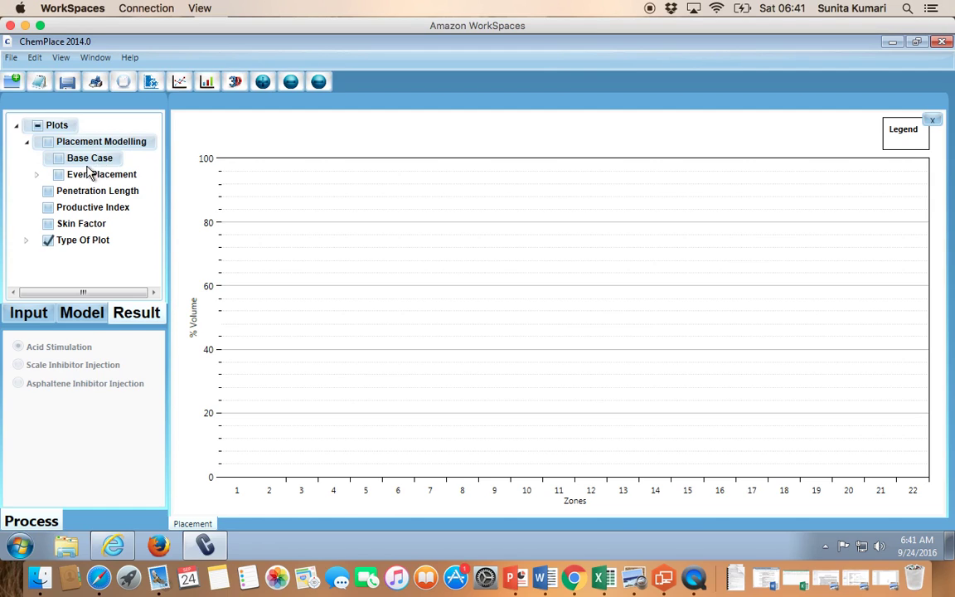
click(38, 176)
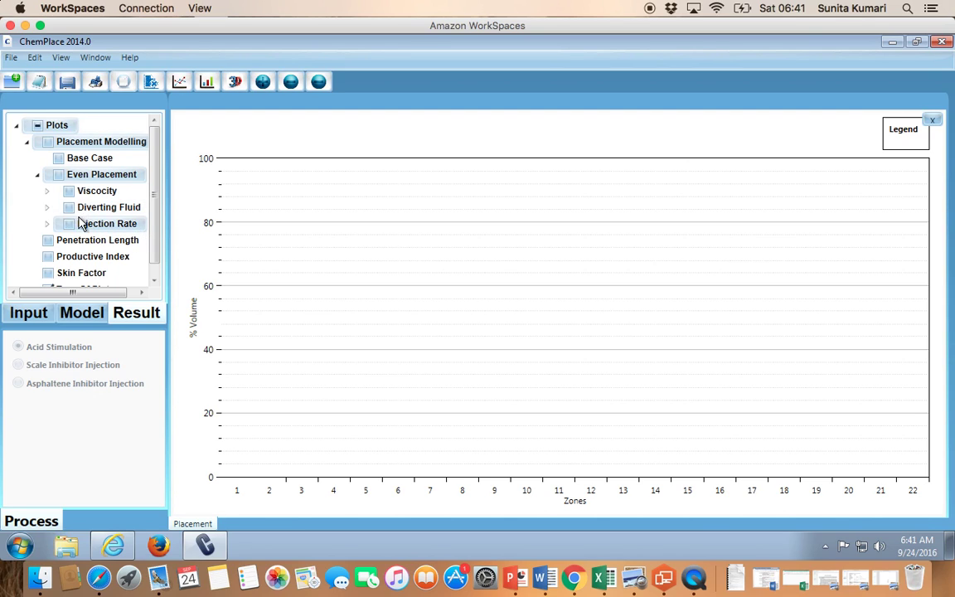
Plot the Base Case results, briefly previewing Penetration Length and Skin Factor before returning to % Volume.
click(59, 158)
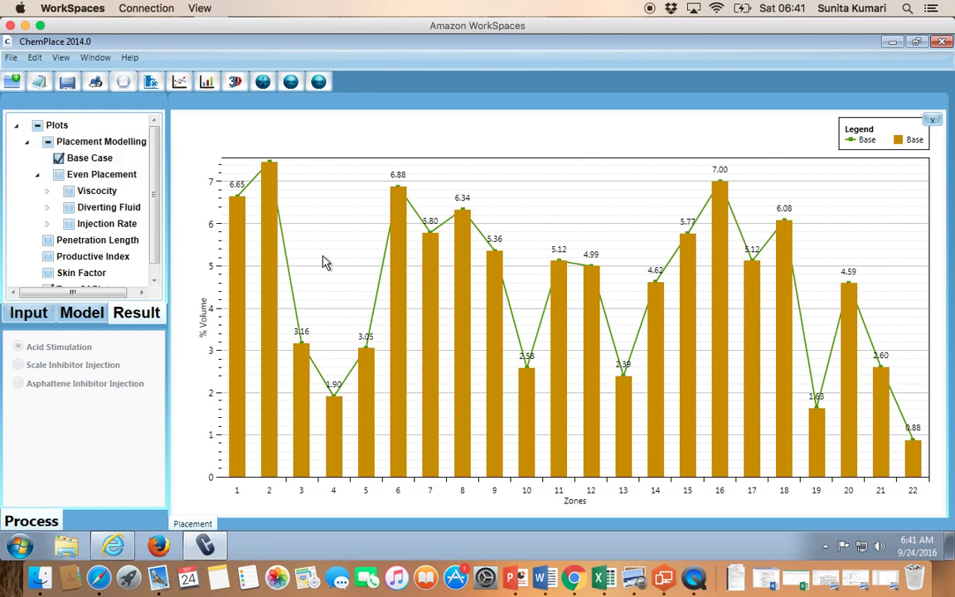
scroll(327, 261, up, 1)
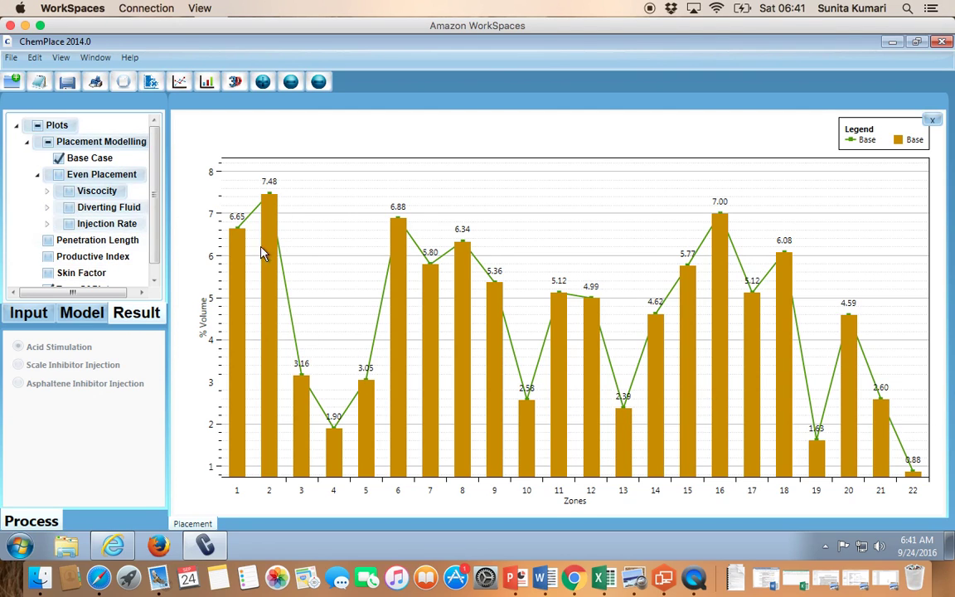
click(47, 240)
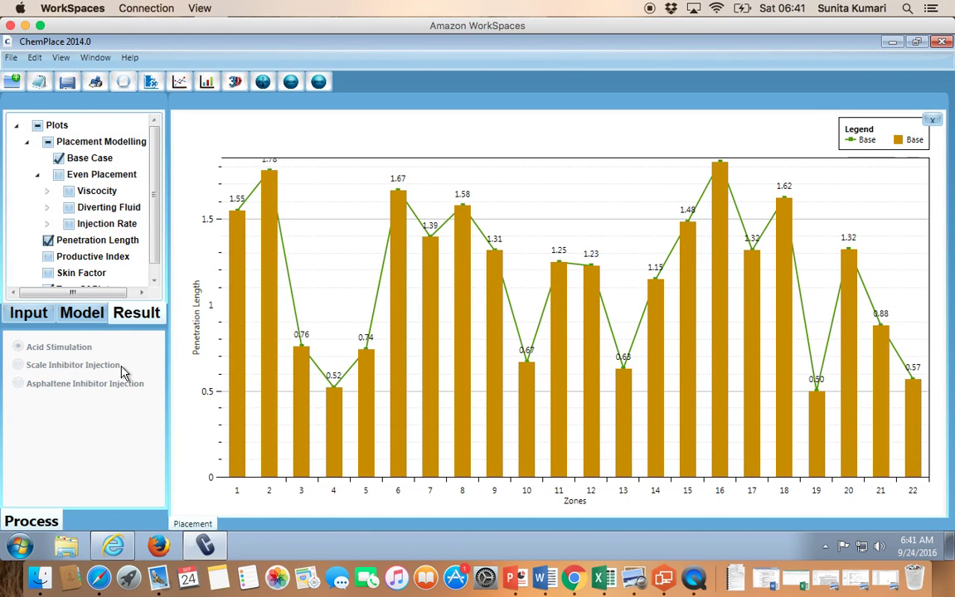
click(47, 240)
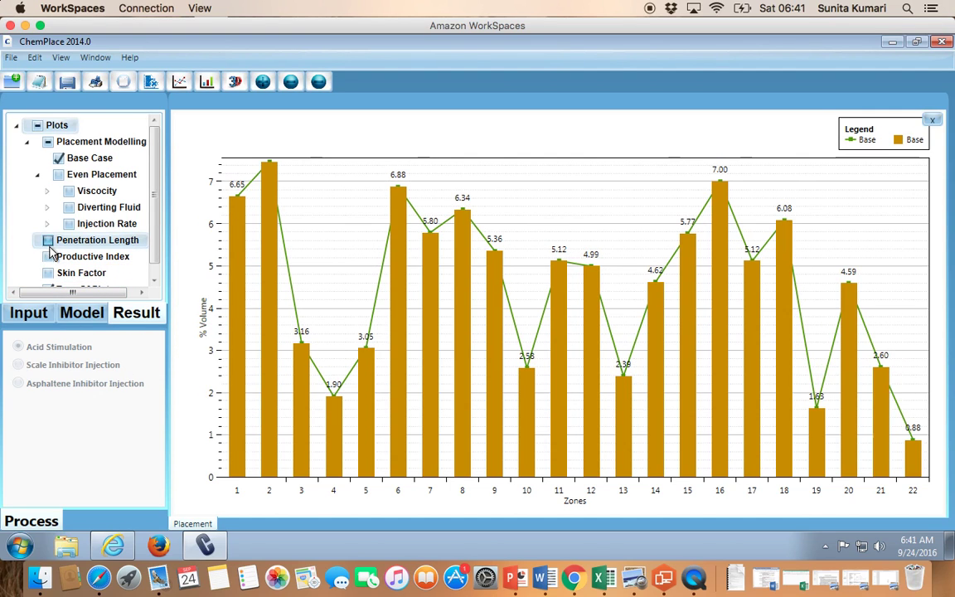
click(48, 273)
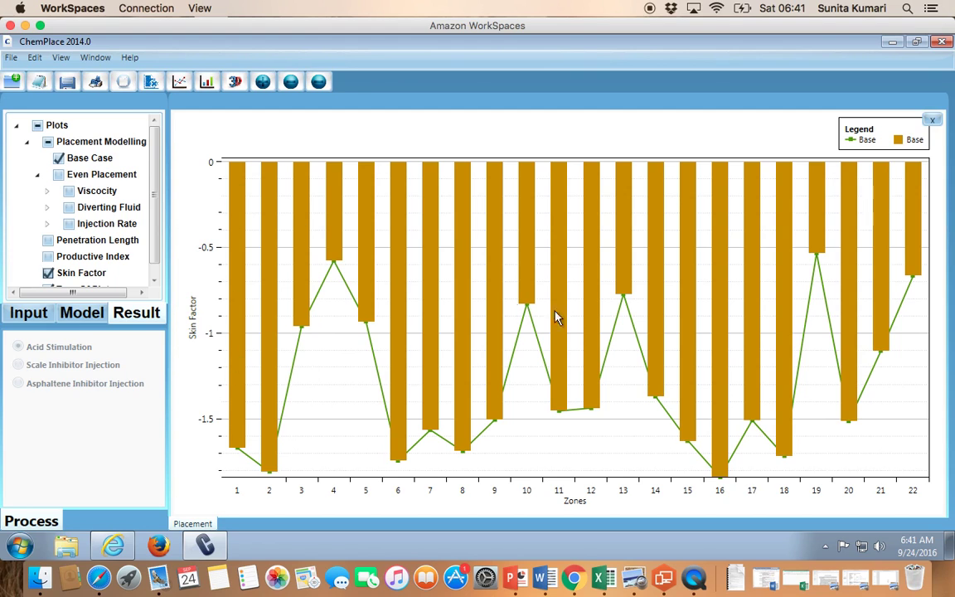
click(48, 273)
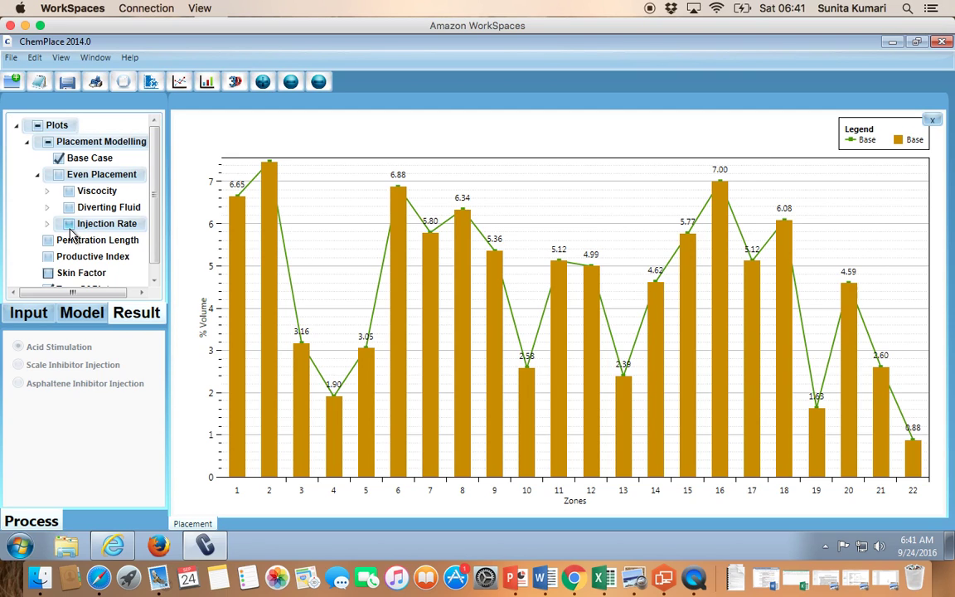
Chart Inj Rt (10), (50) and (75) % Volume without Base Case, briefly previewing Skin Factor and Penetration Length.
click(69, 224)
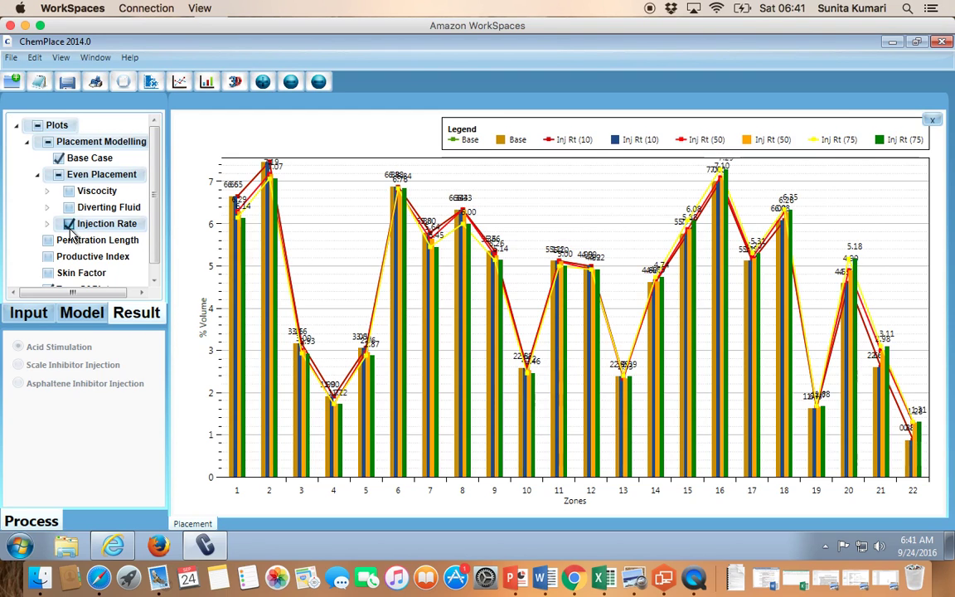
click(58, 158)
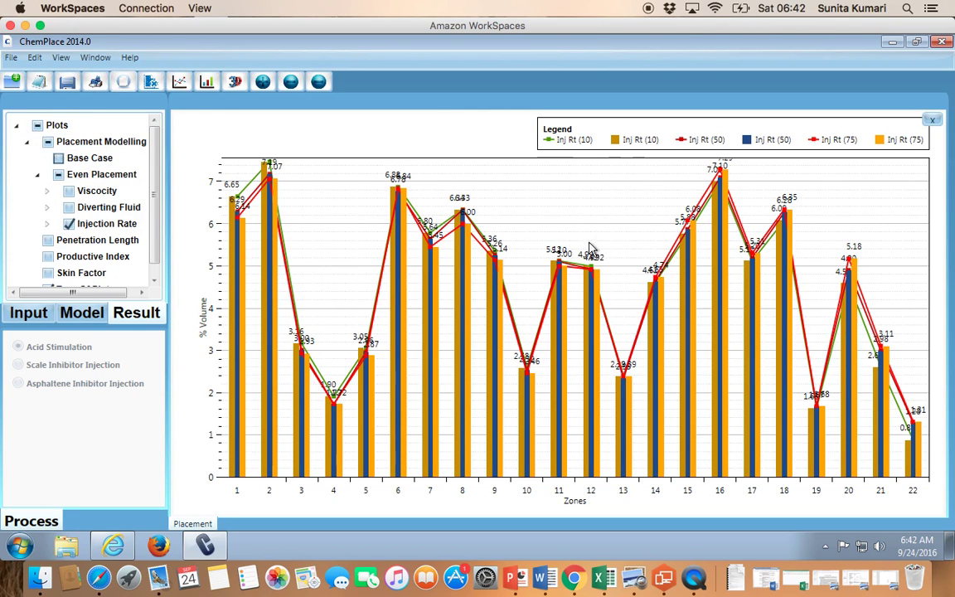
click(48, 274)
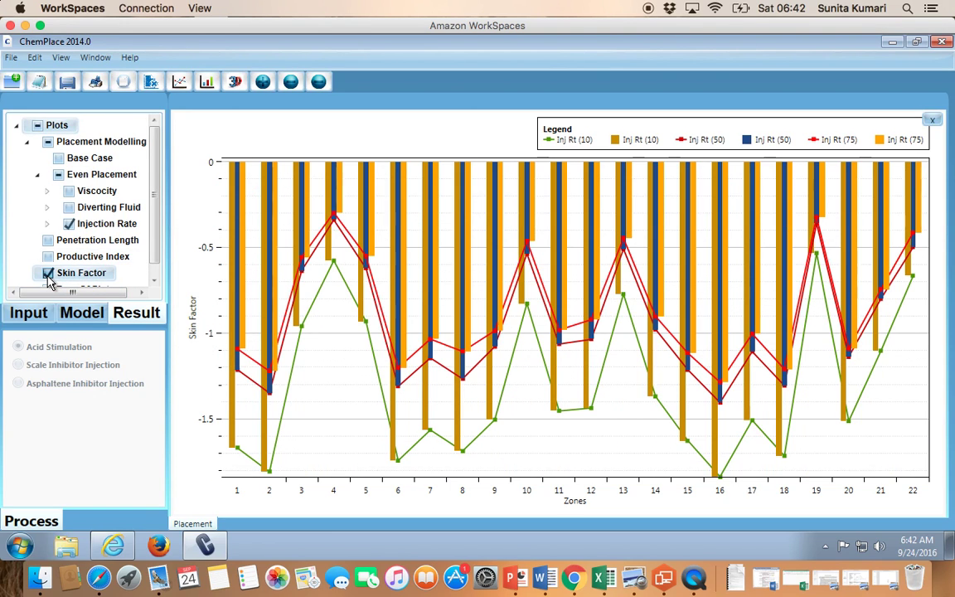
click(49, 275)
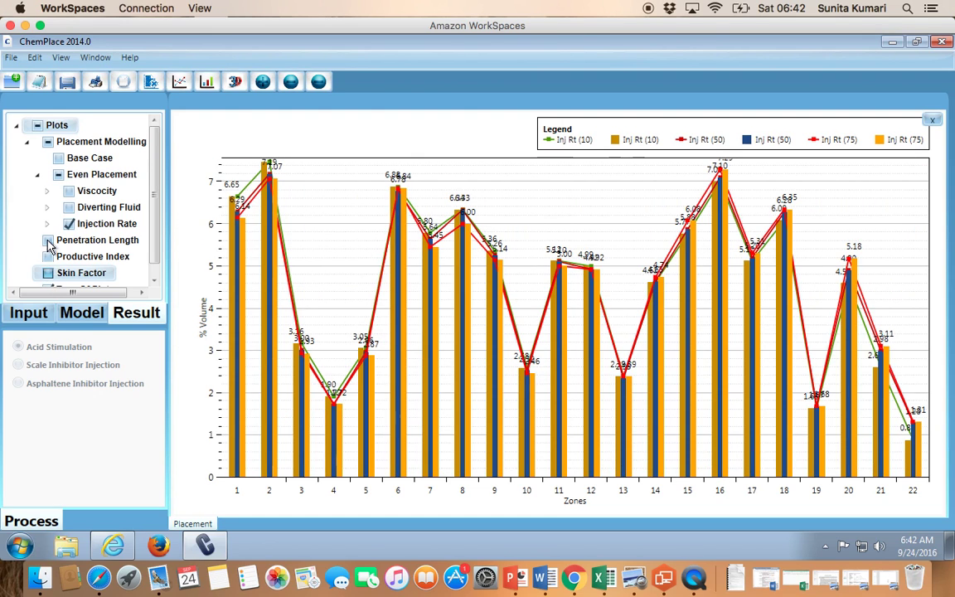
click(48, 240)
click(48, 241)
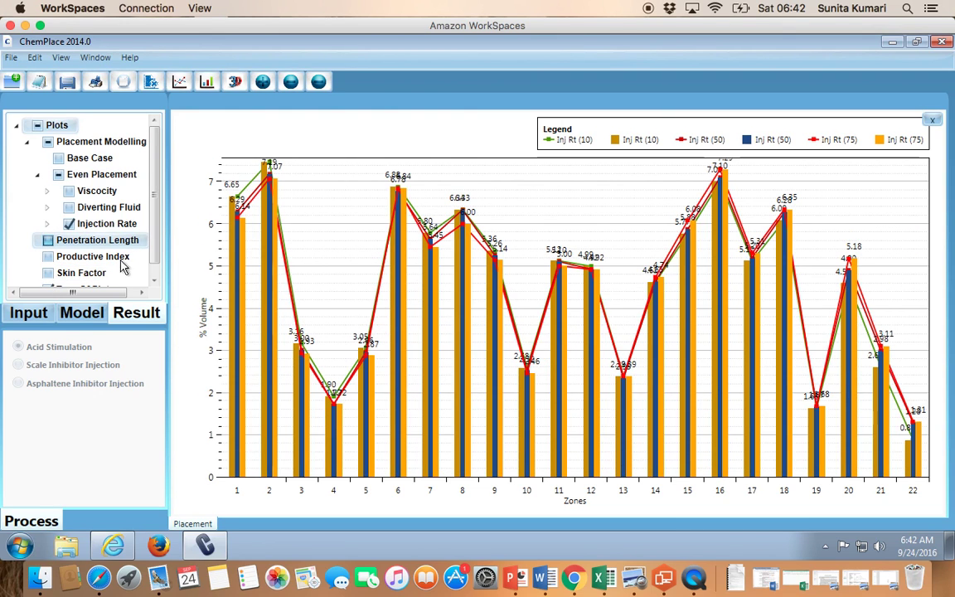
Open the File menu's project commands list.
scroll(157, 273, down, 1)
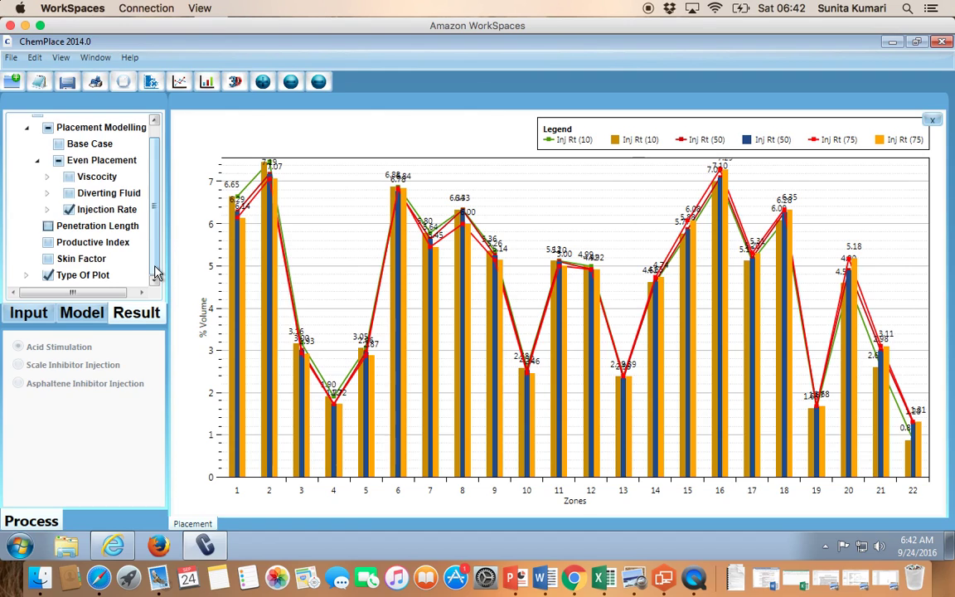
scroll(159, 138, up, 1)
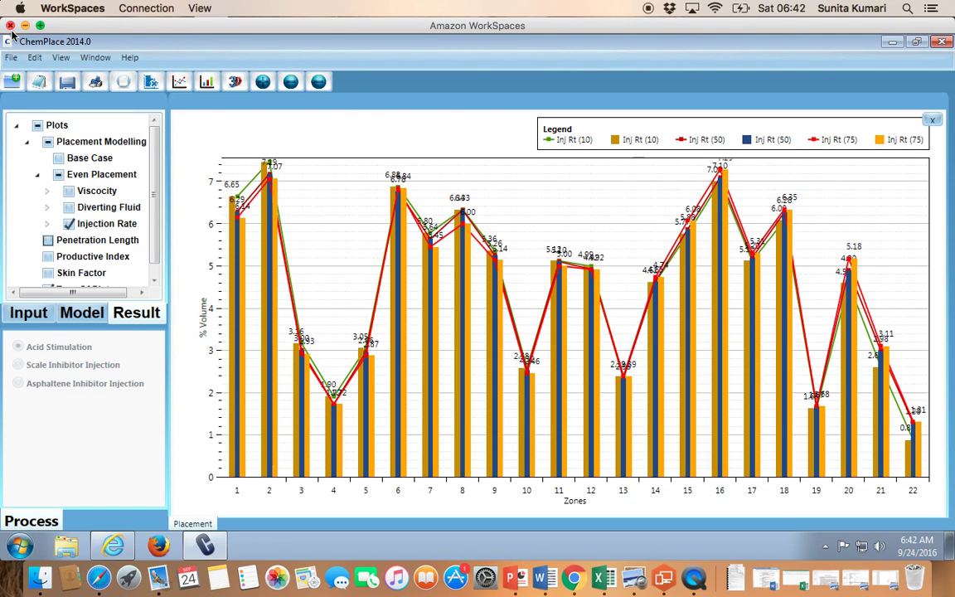
click(11, 57)
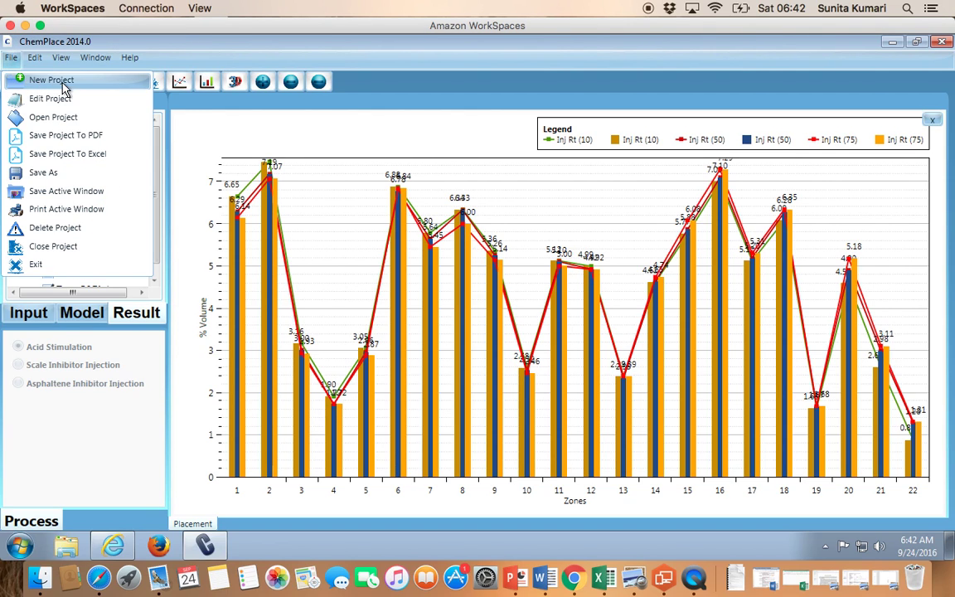